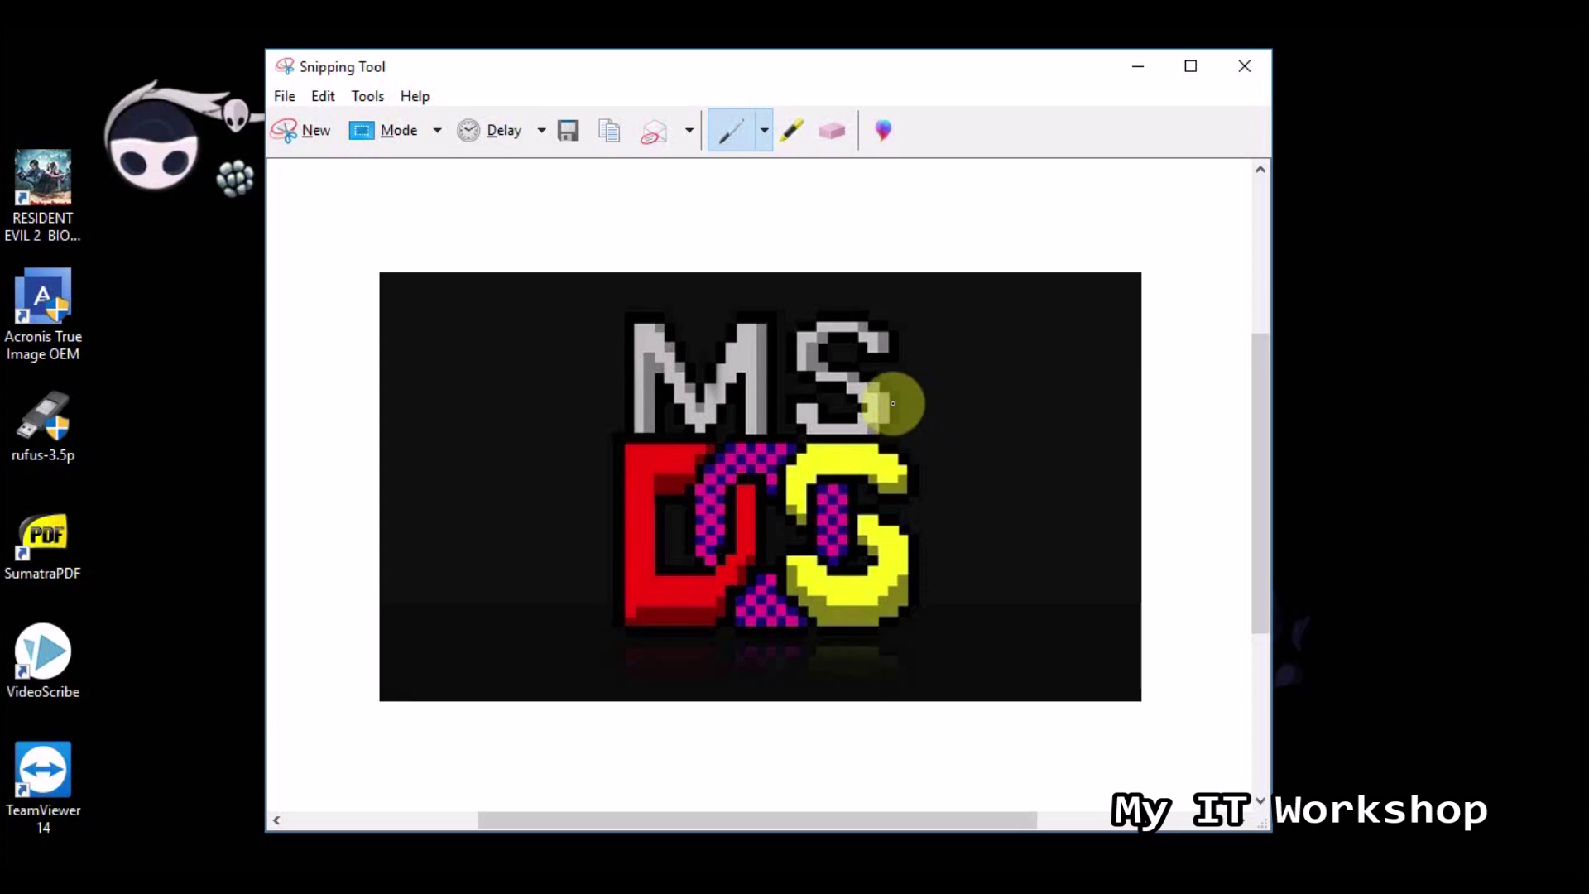
# Step: Minimize the Snipping Tool window holding the MS-DOS logo snip to reveal the desktop
pyautogui.click(1146, 70)
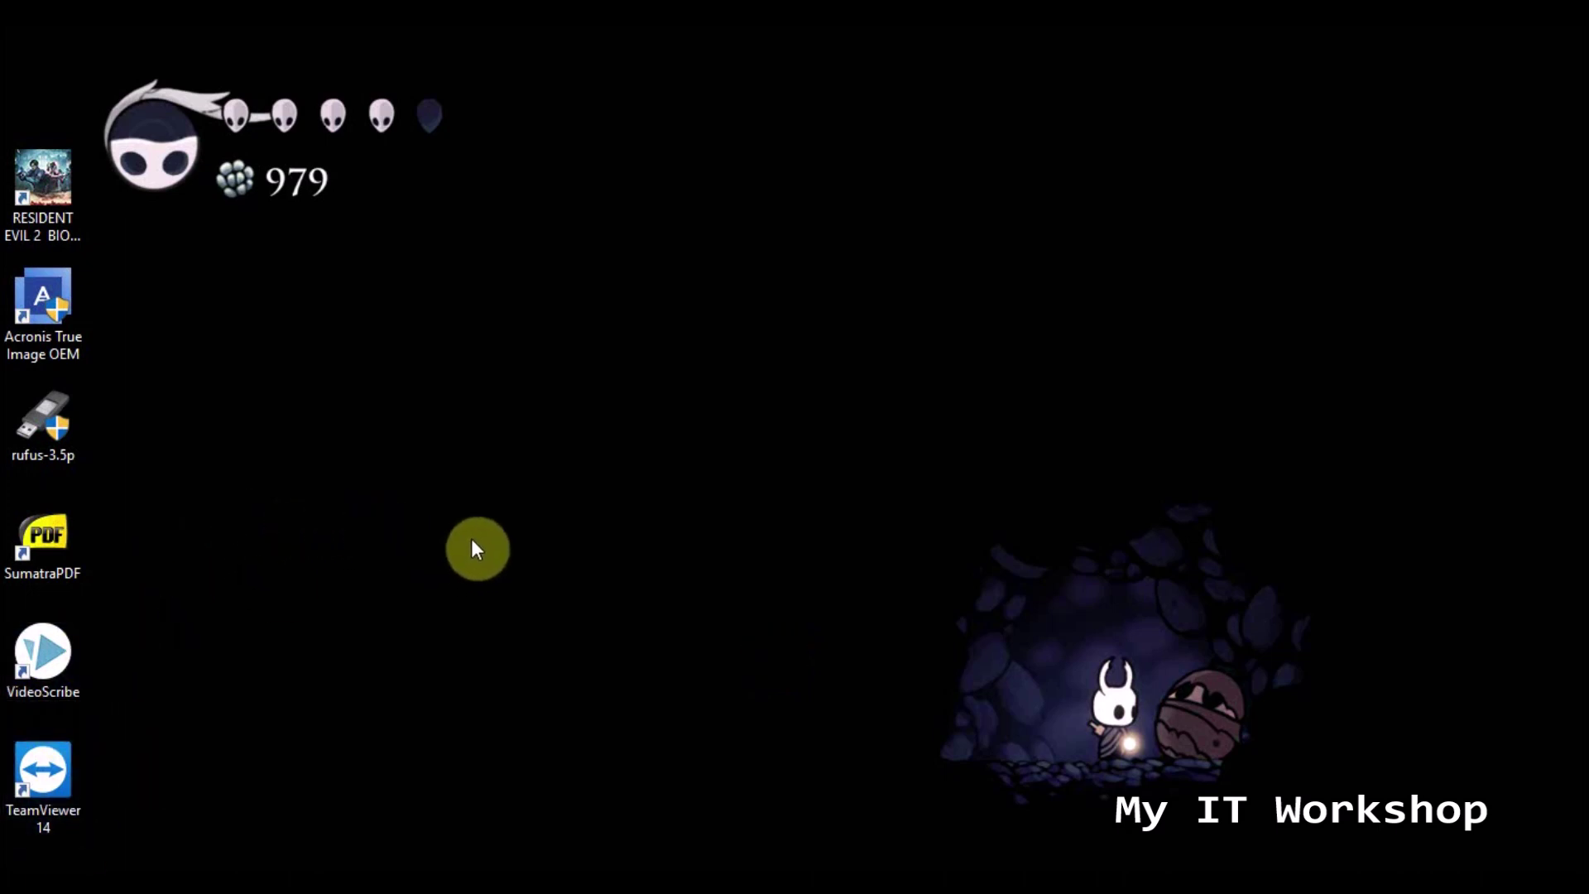
# Step: Check the empty 14.4 GB DOS USB (G:) drive in This PC, then bring back rufus.ie
pyautogui.click(251, 854)
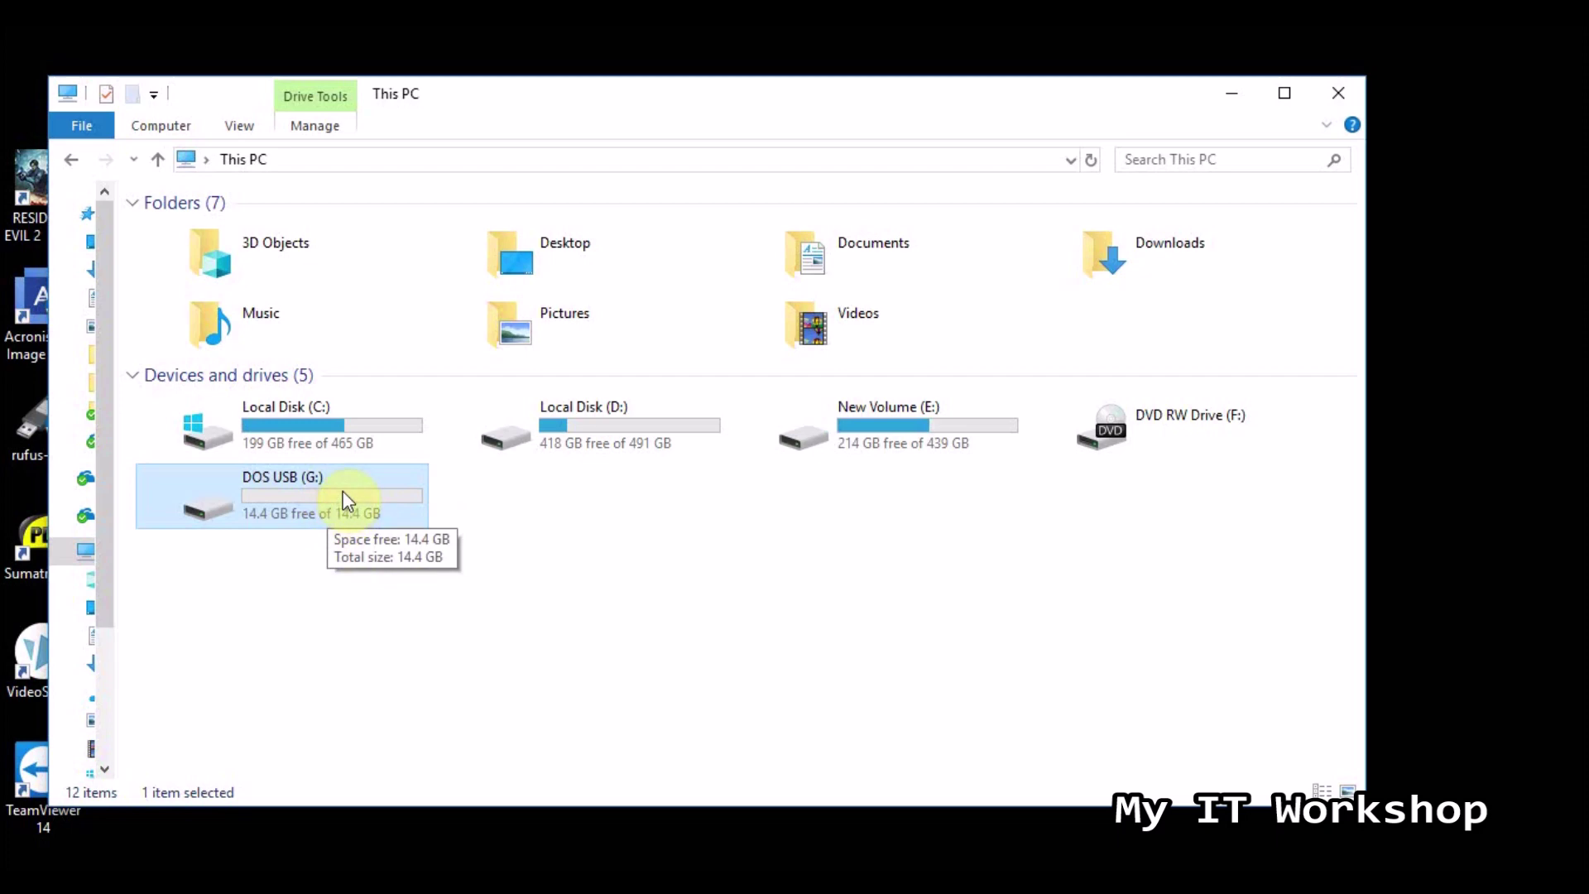
pyautogui.click(1230, 106)
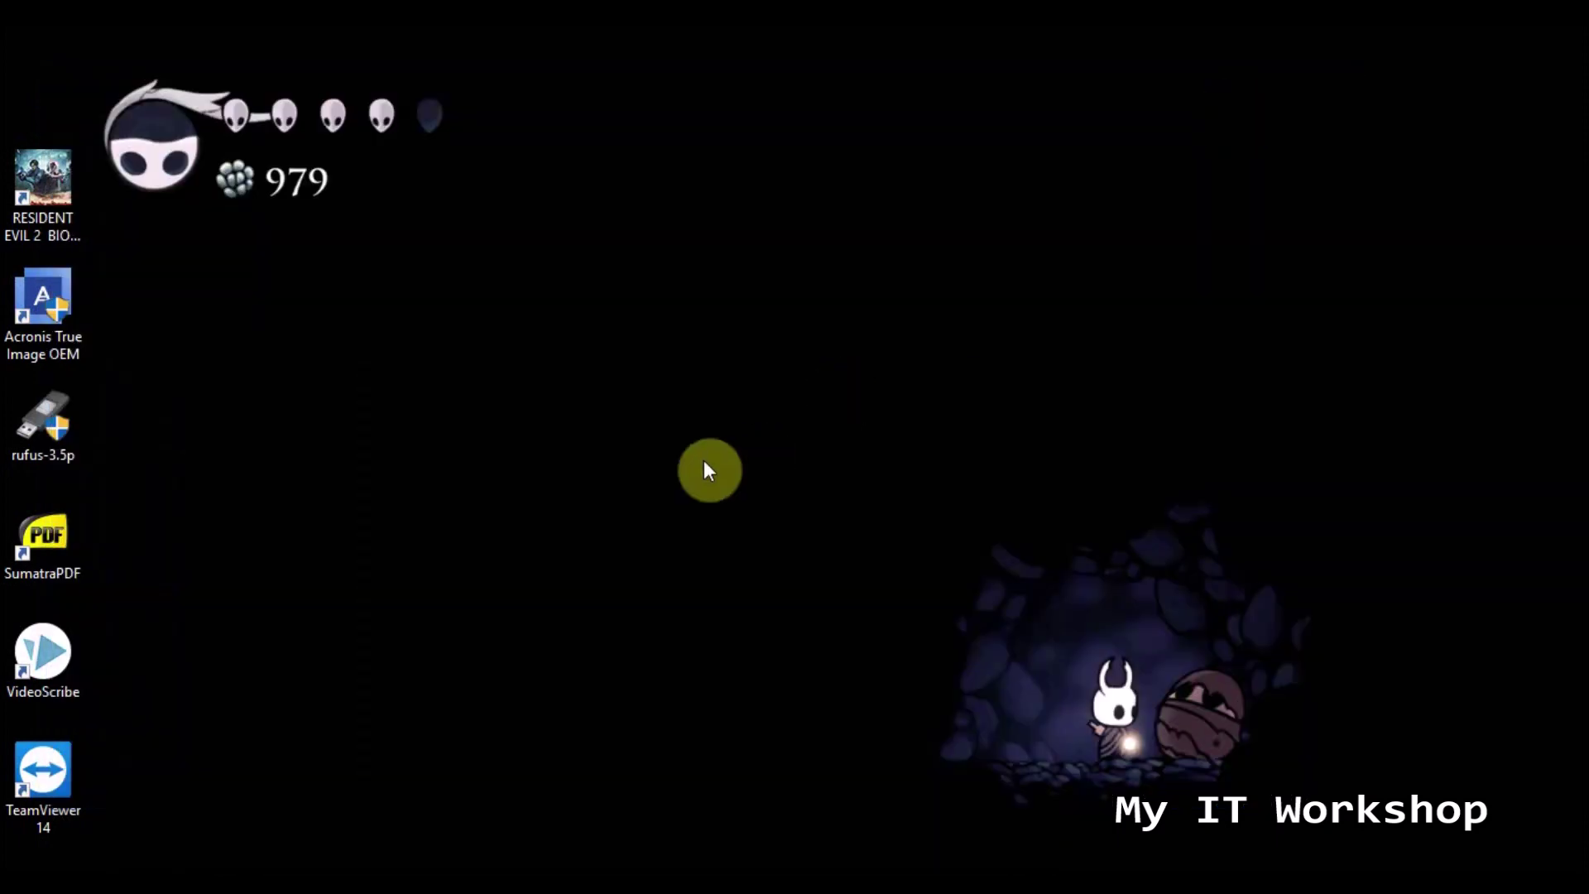
pyautogui.click(44, 427)
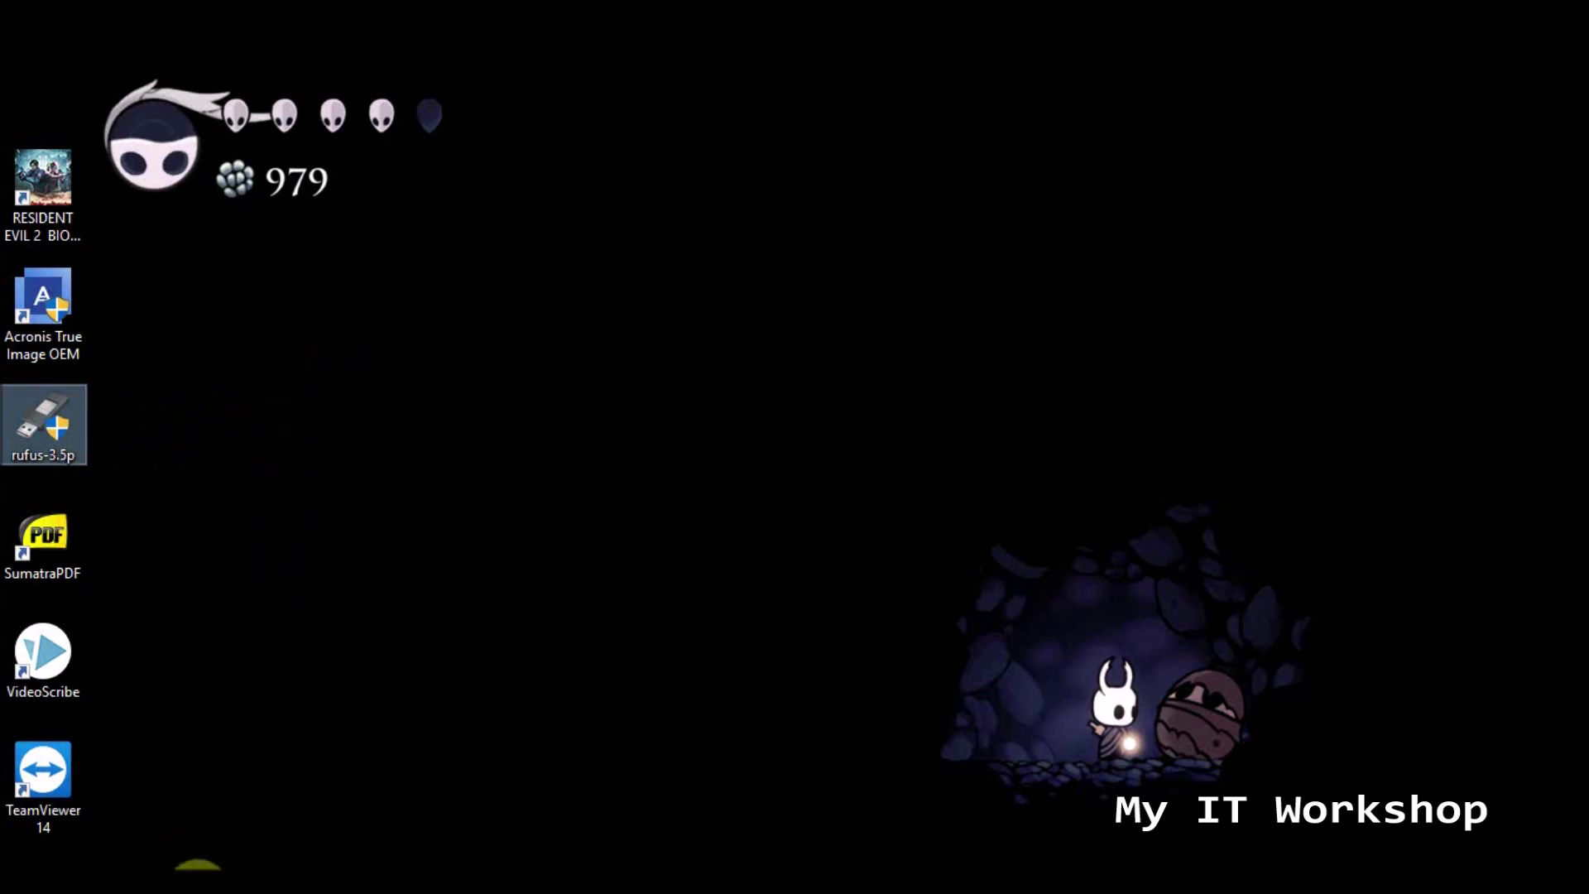
pyautogui.click(196, 865)
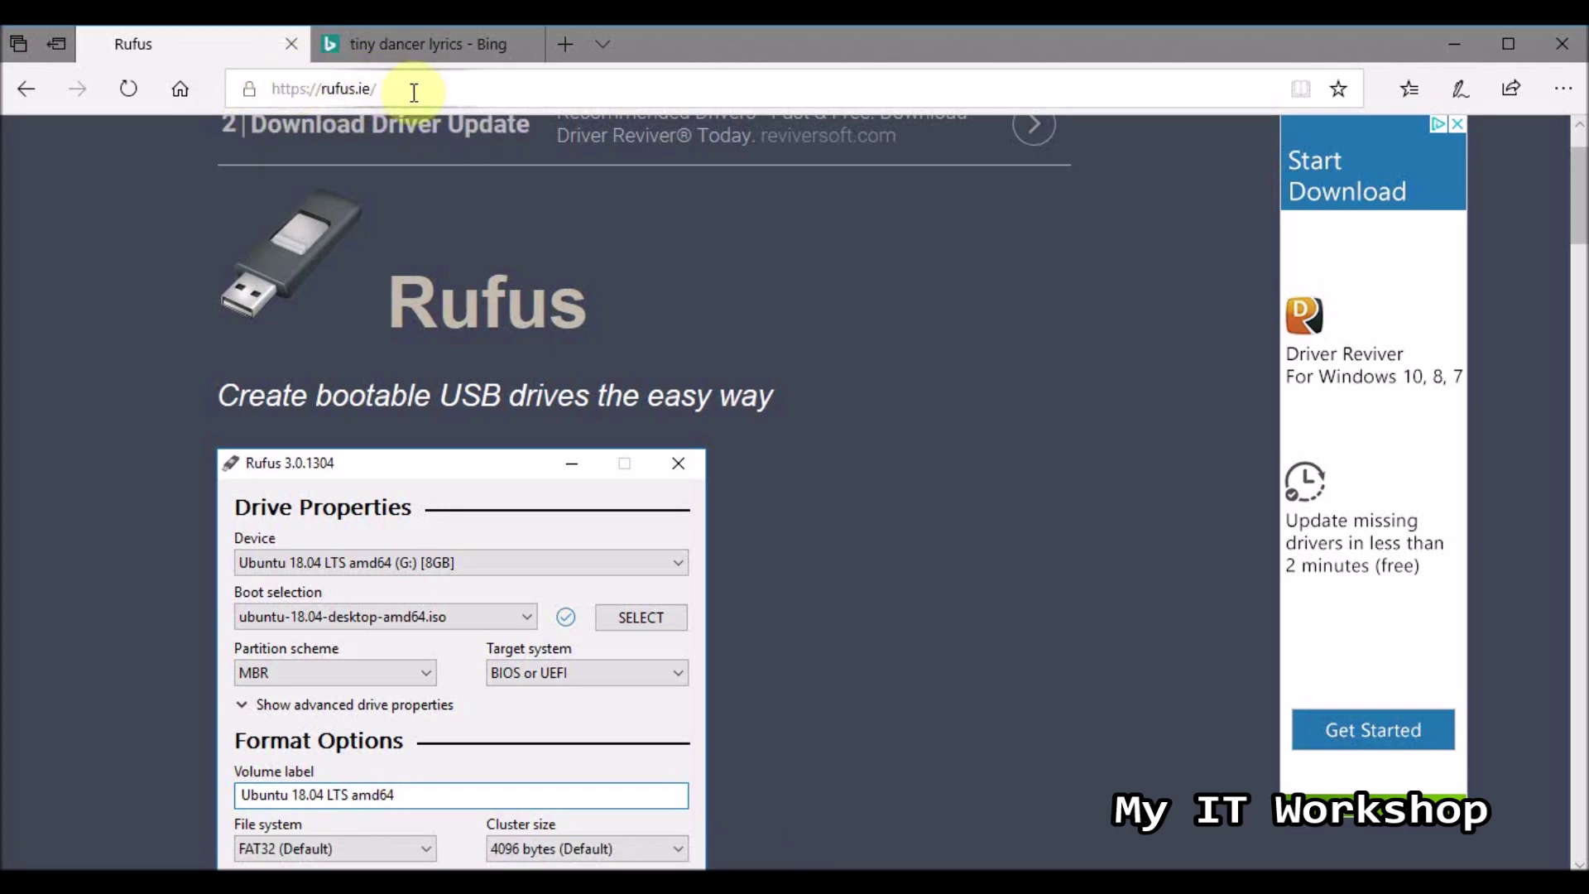
# Step: Find rufus.ie's Download section listing Rufus 3.5 and Rufus 3.5 Portable (1 MB each), then minimize Edge
pyautogui.scroll(-5, 515, 344)
pyautogui.scroll(3, 532, 330)
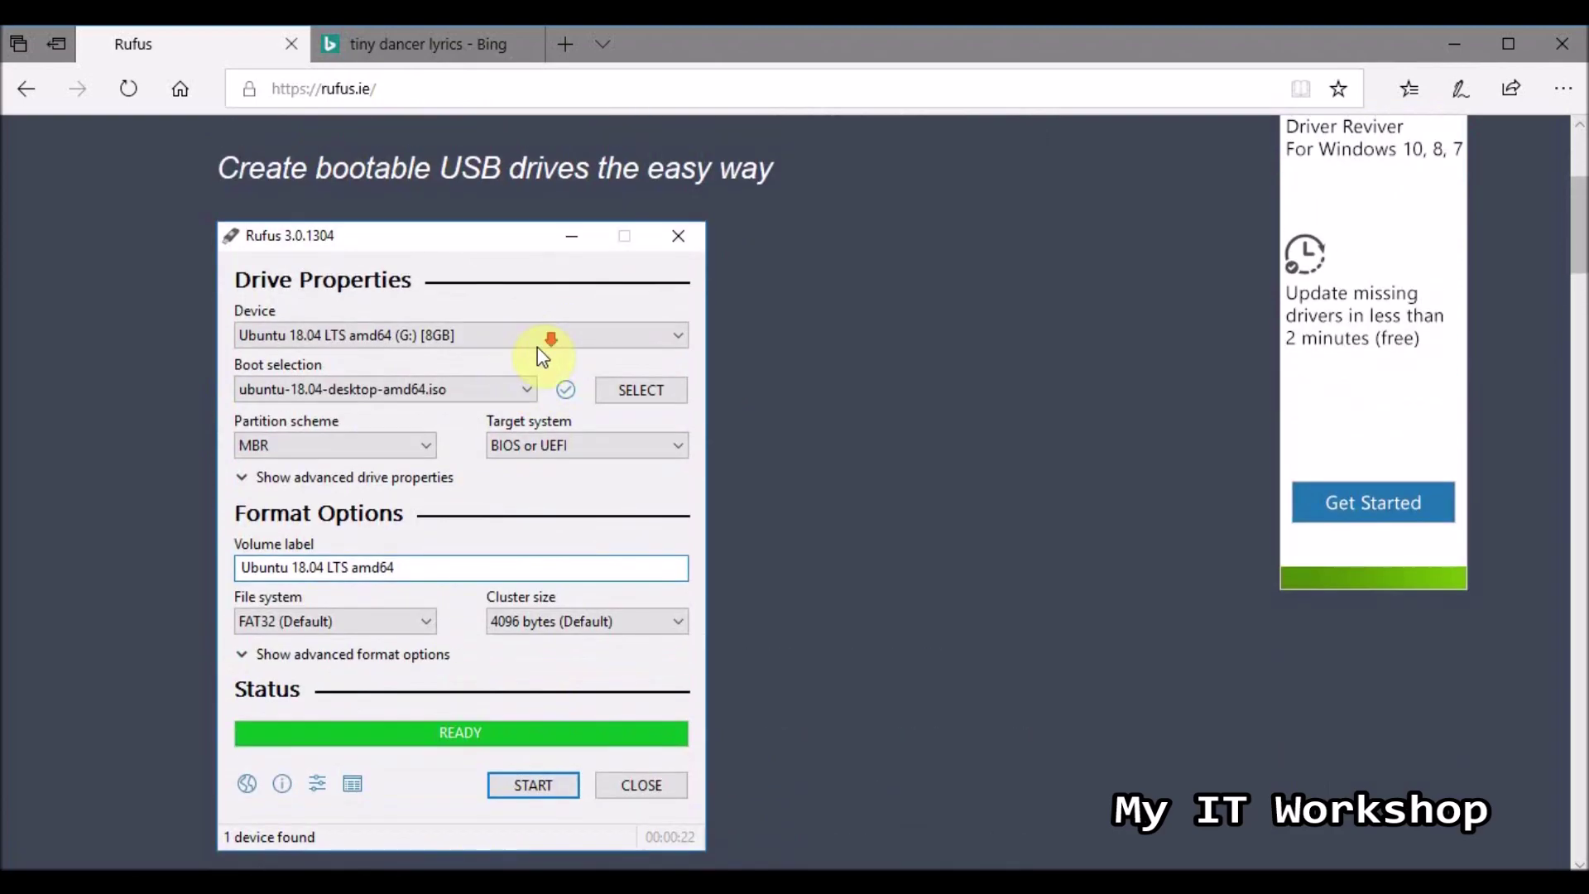
pyautogui.scroll(-15, 538, 346)
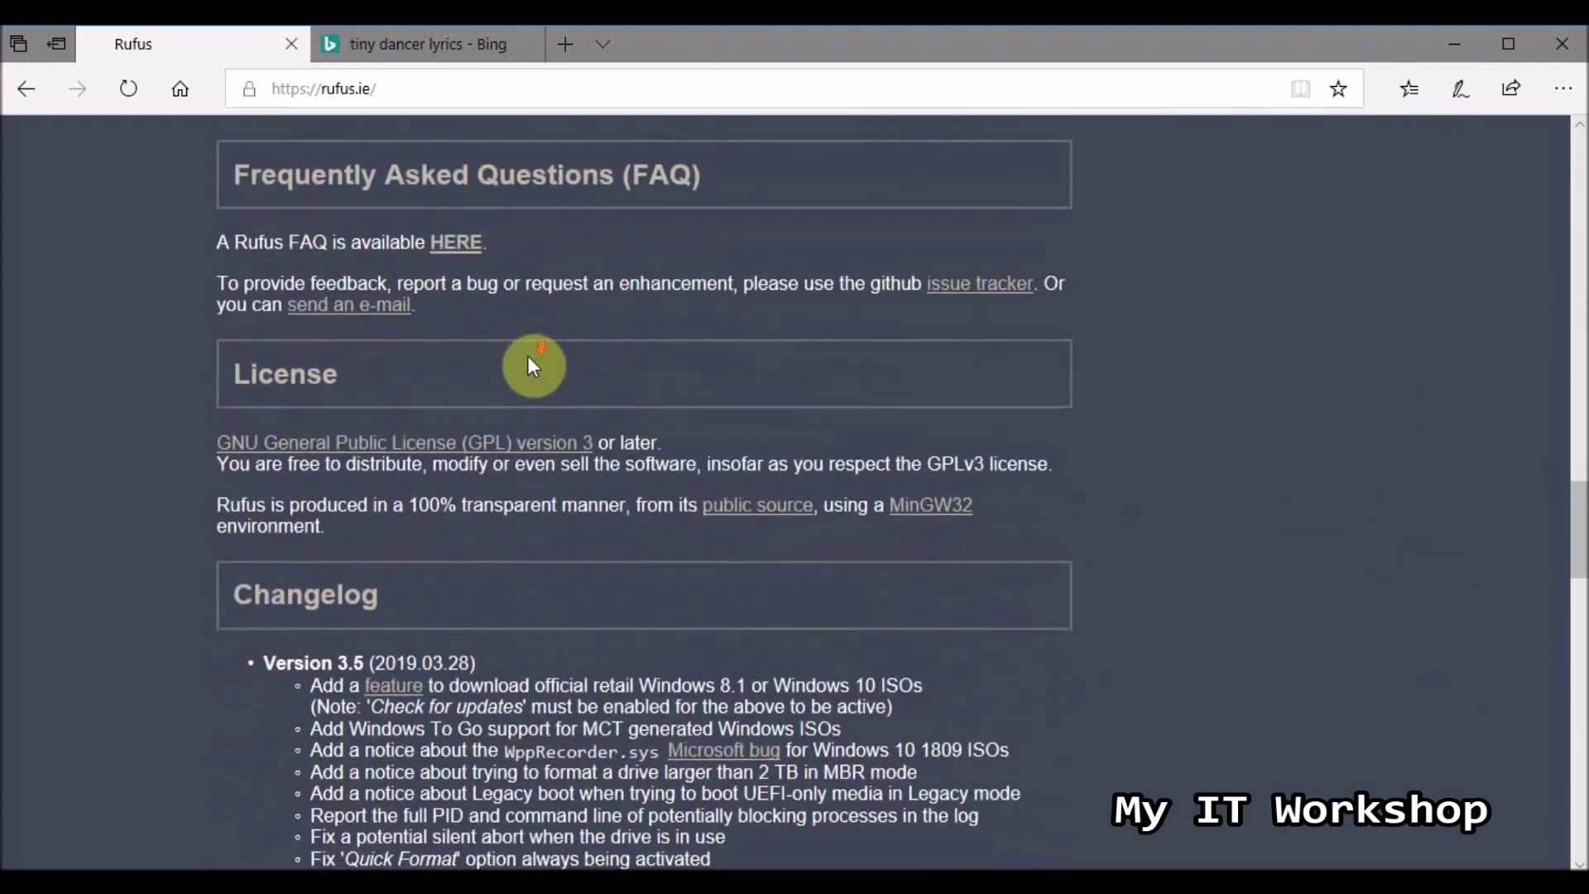
pyautogui.scroll(-15, 530, 364)
pyautogui.scroll(6, 526, 366)
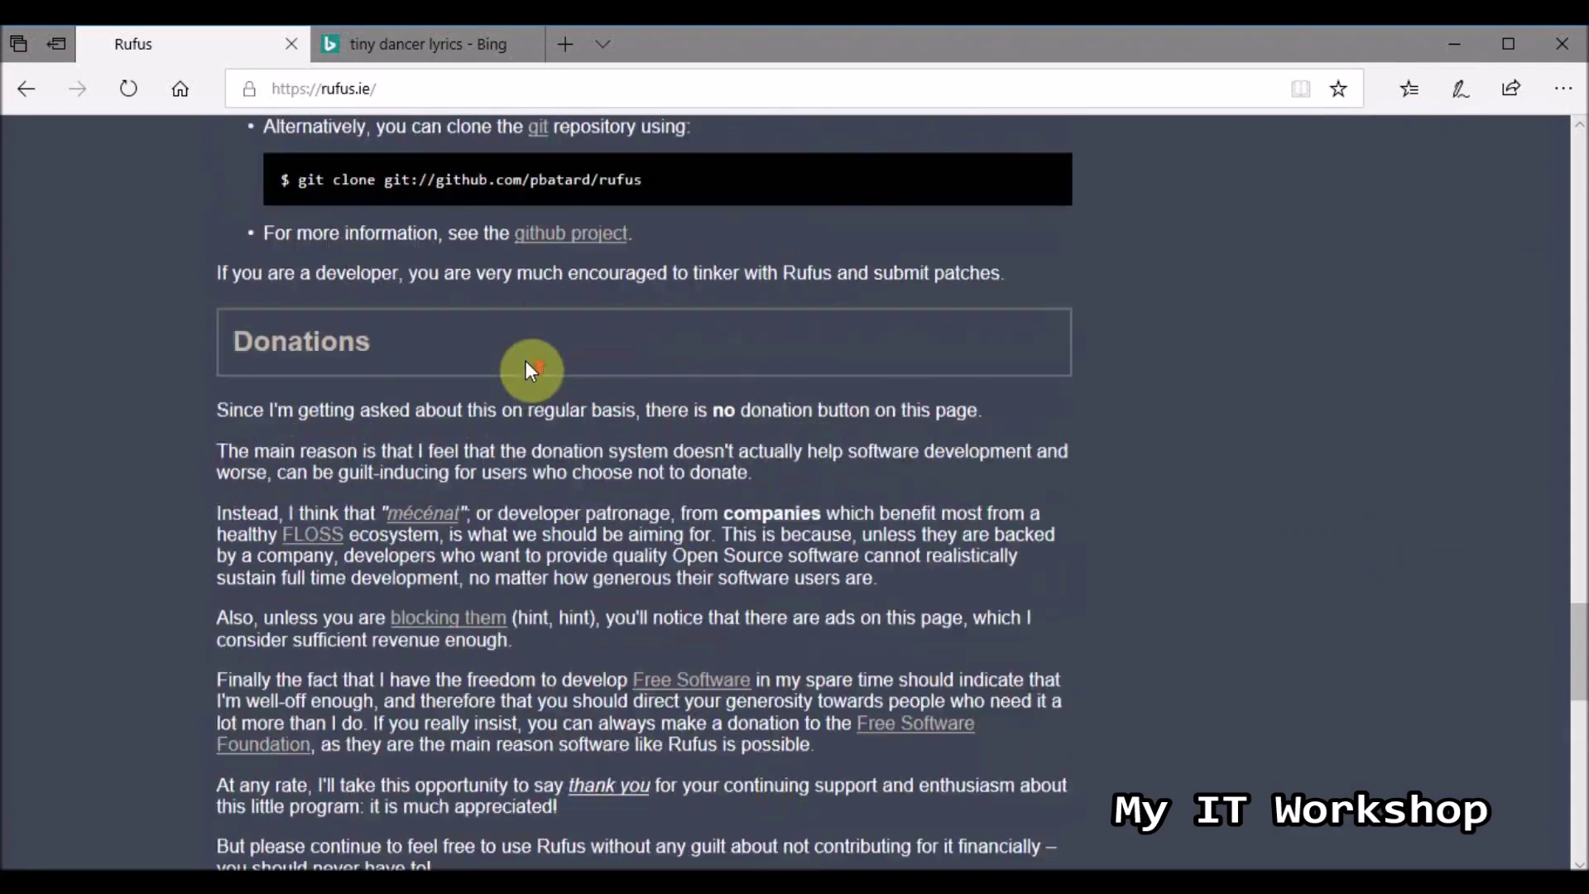
pyautogui.scroll(15, 527, 364)
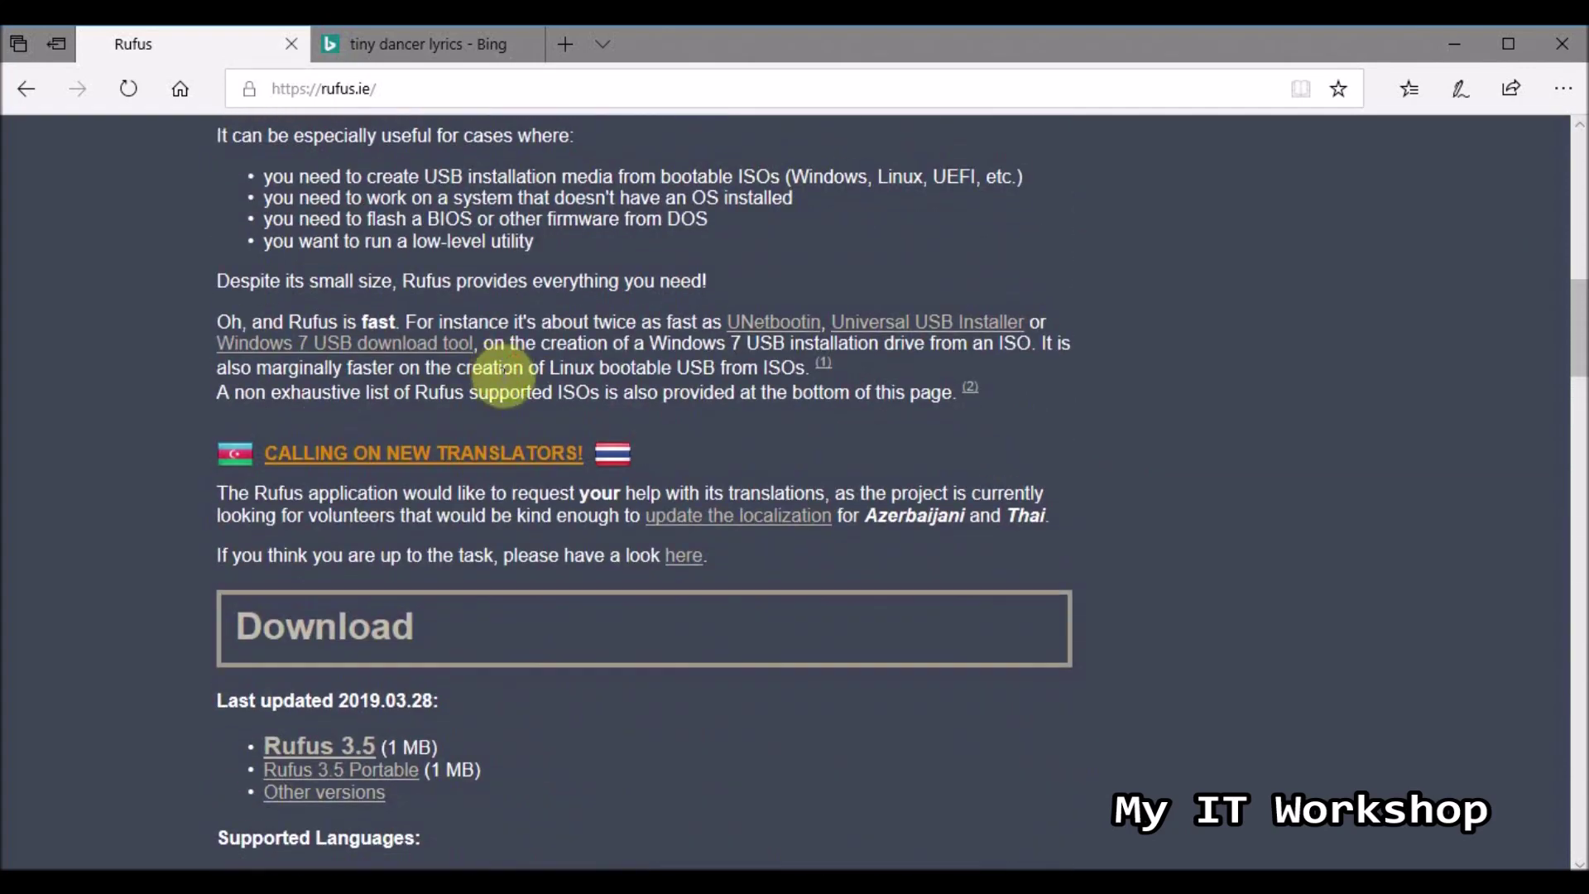
pyautogui.scroll(3, 505, 364)
pyautogui.scroll(-7, 506, 357)
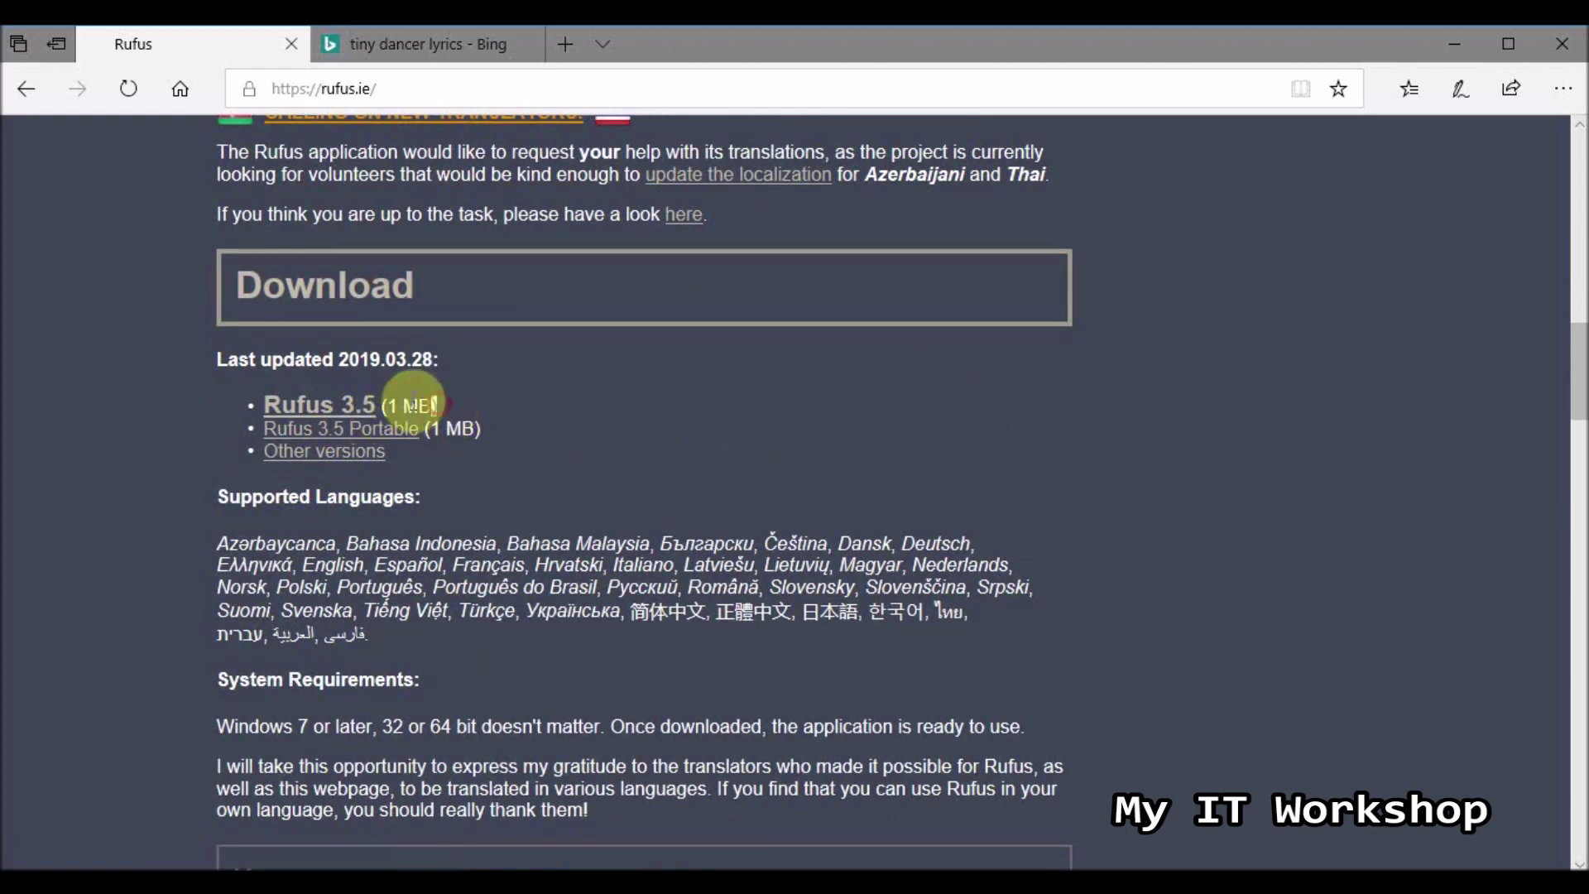
pyautogui.moveTo(434, 405); pyautogui.dragTo(382, 405)
pyautogui.click(507, 401)
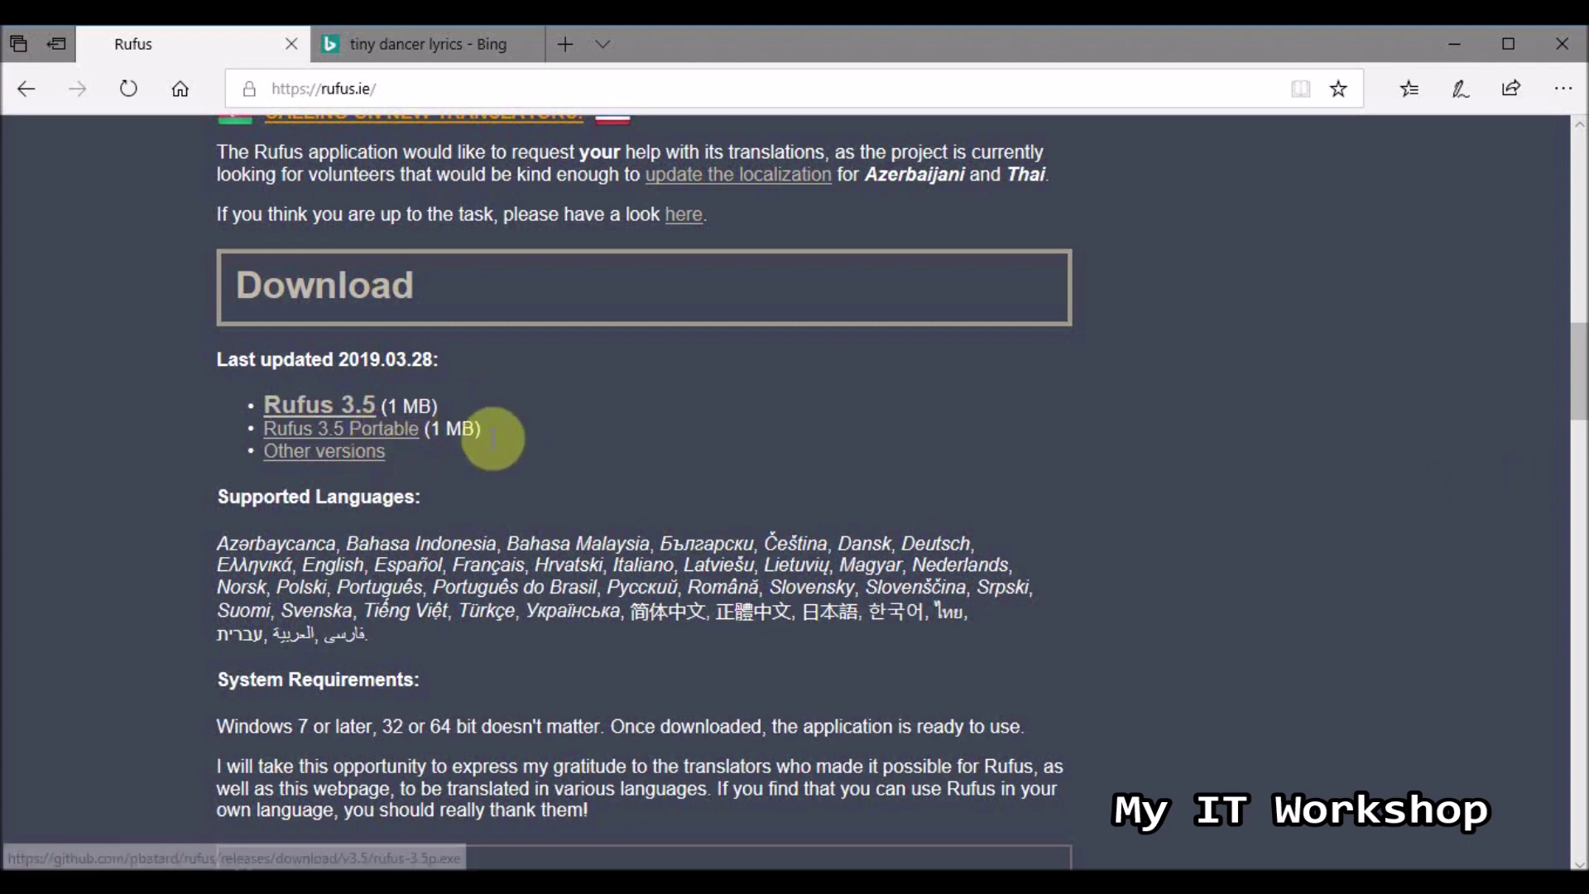
pyautogui.click(1454, 43)
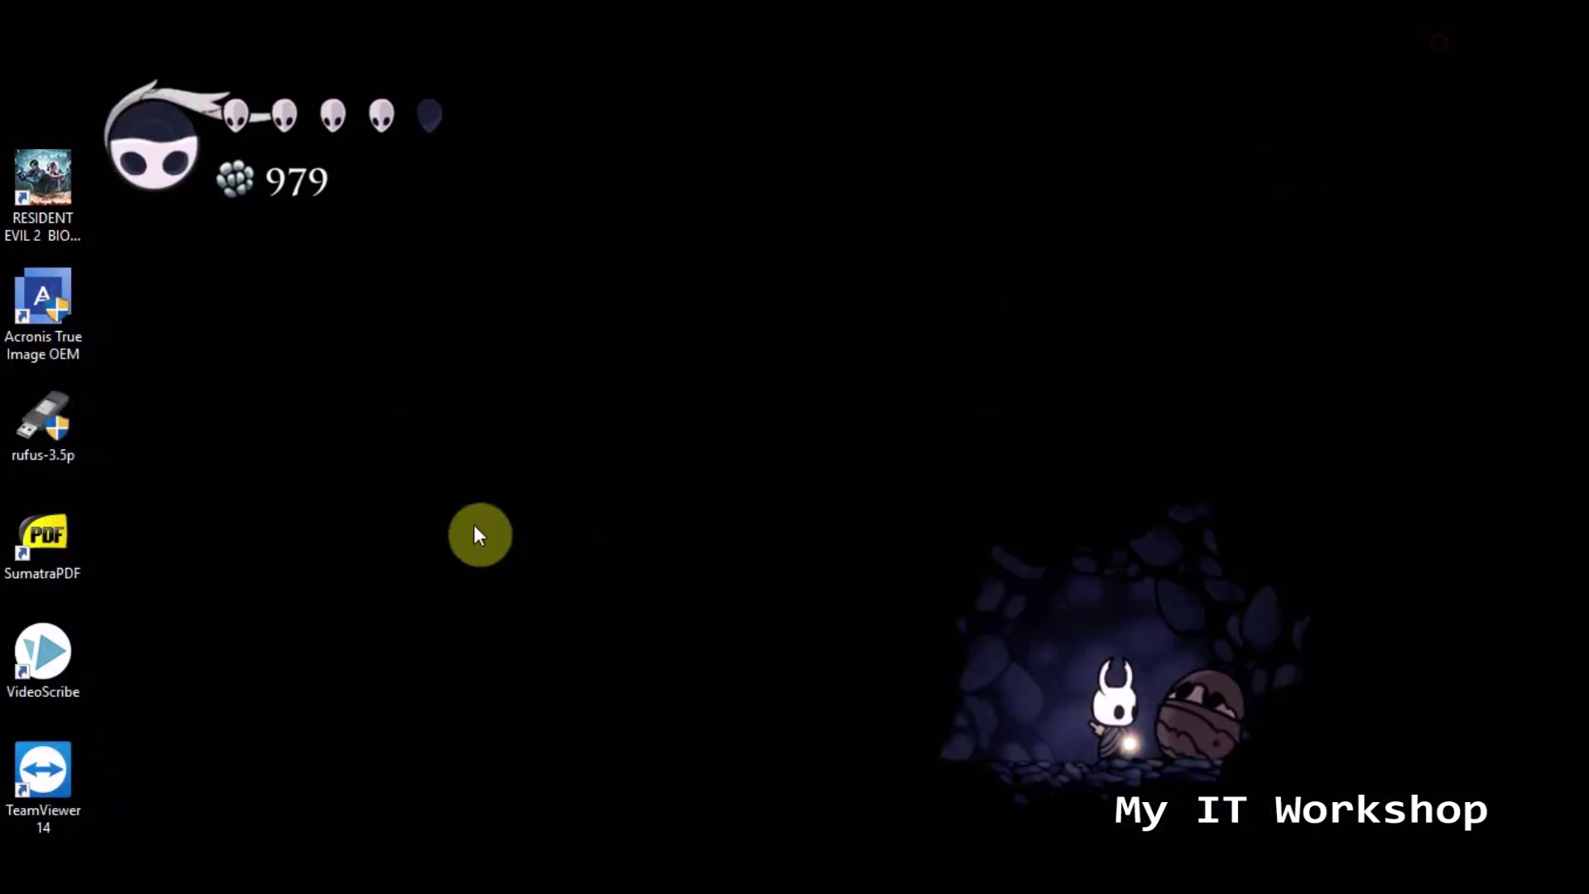
# Step: Launch rufus-3.5p, reposition its window, and confirm DOS USB (G:) as the target drive
pyautogui.doubleClick(58, 425)
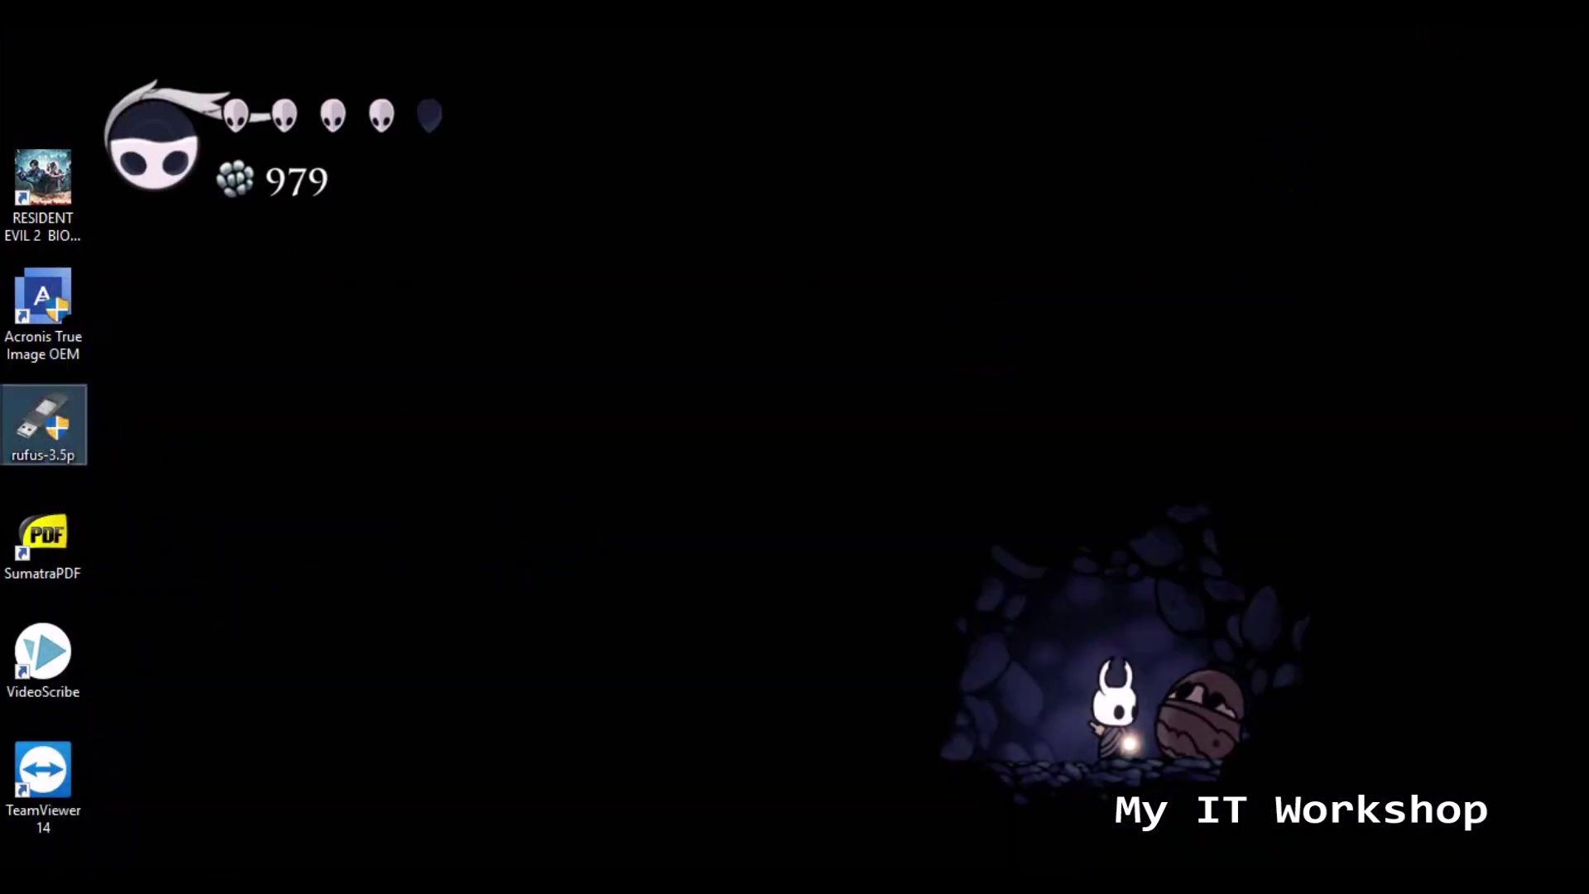
pyautogui.click(324, 664)
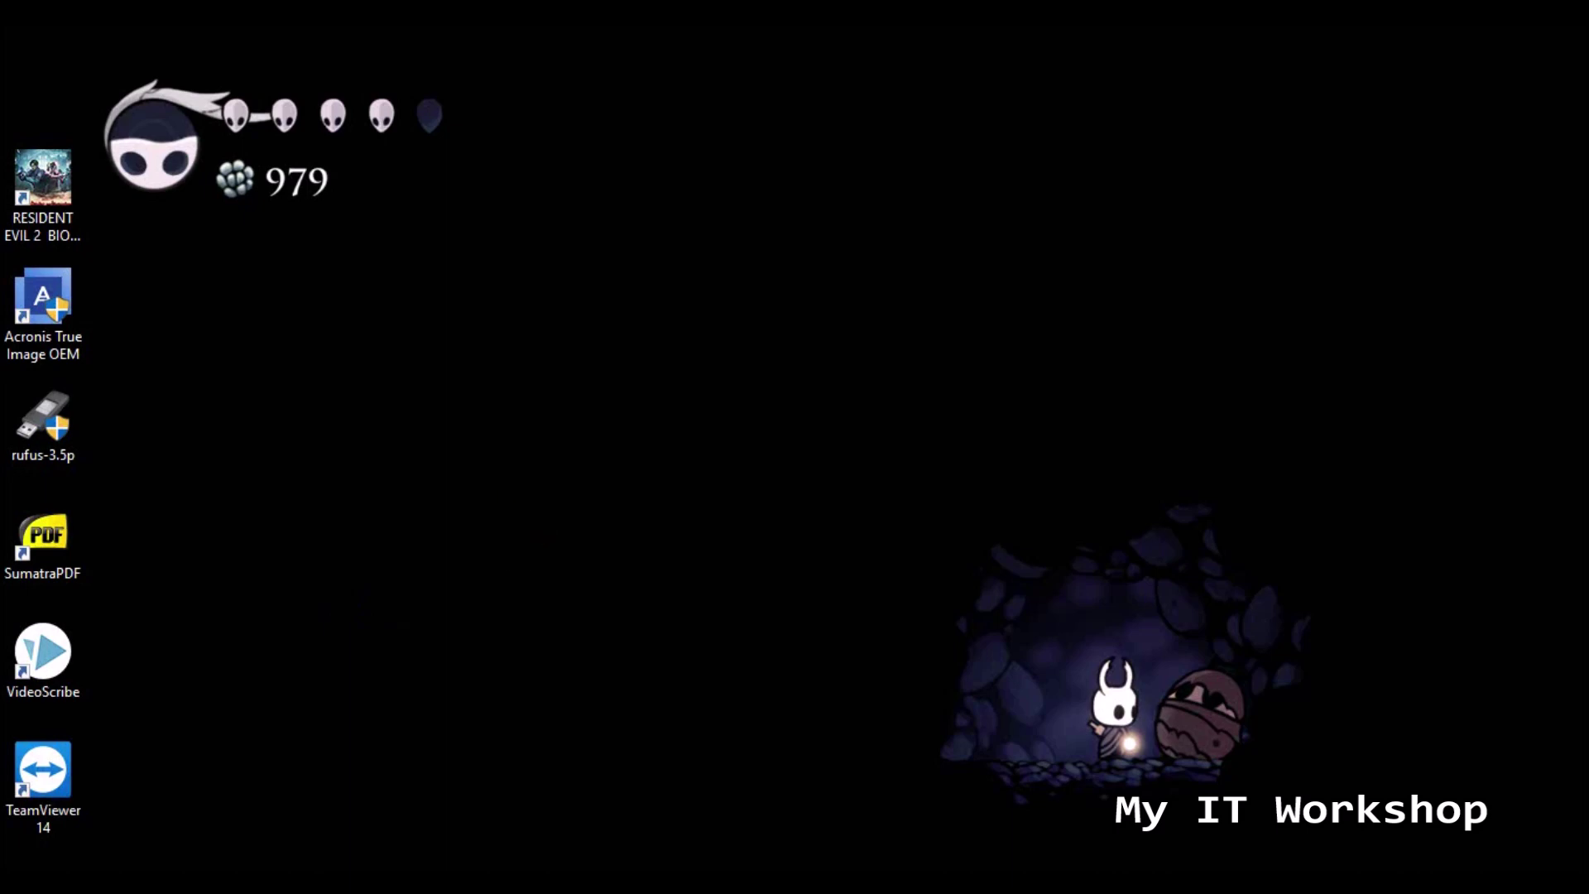
pyautogui.moveTo(702, 238); pyautogui.dragTo(759, 117)
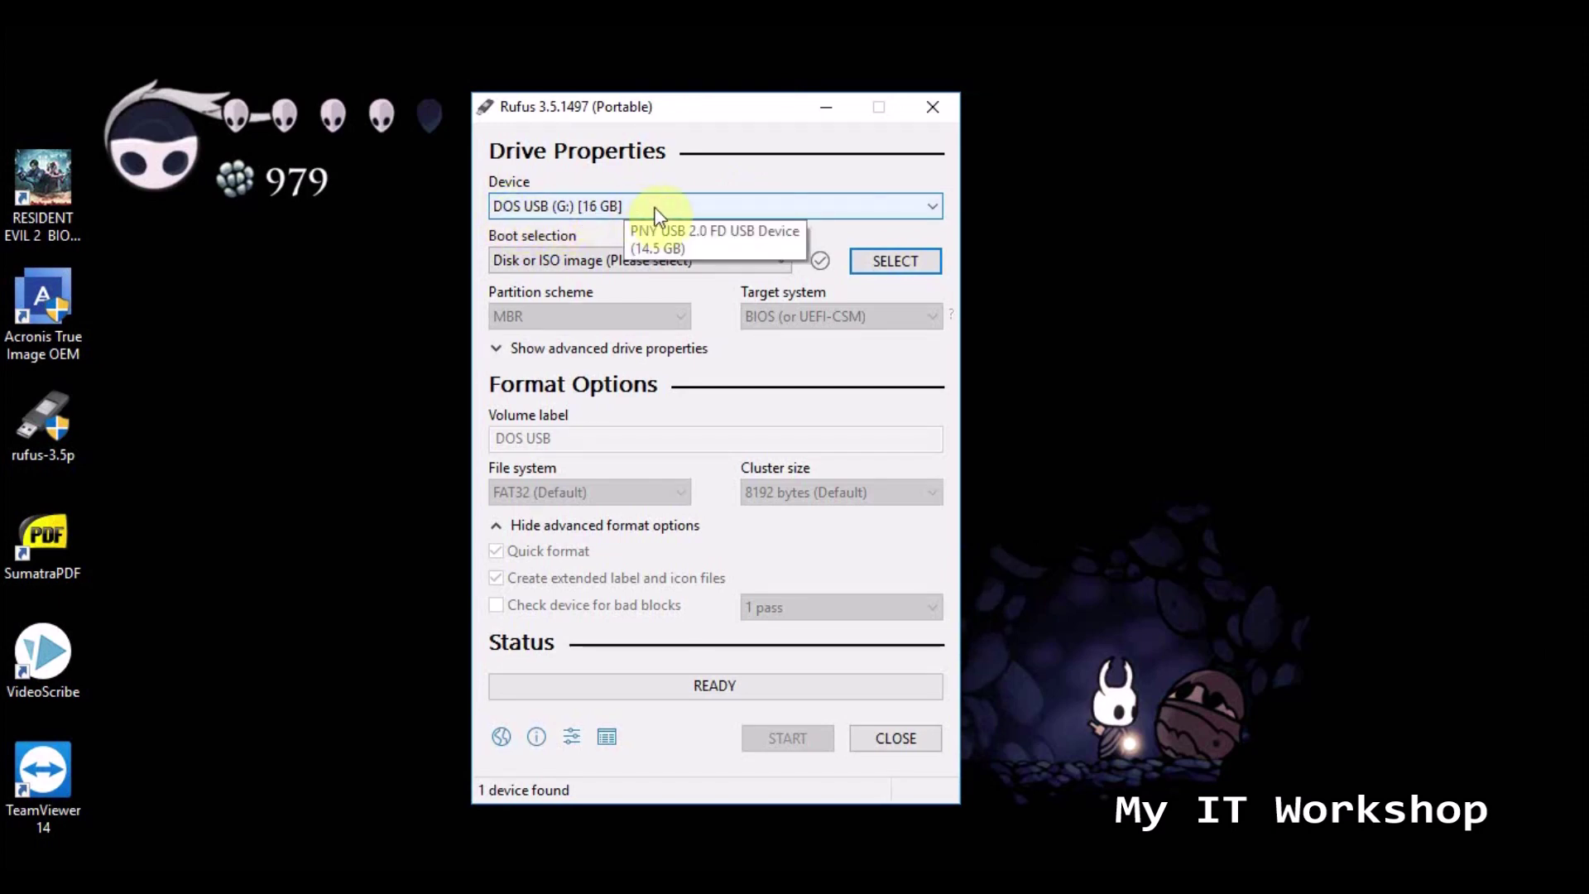
pyautogui.click(697, 208)
pyautogui.click(696, 207)
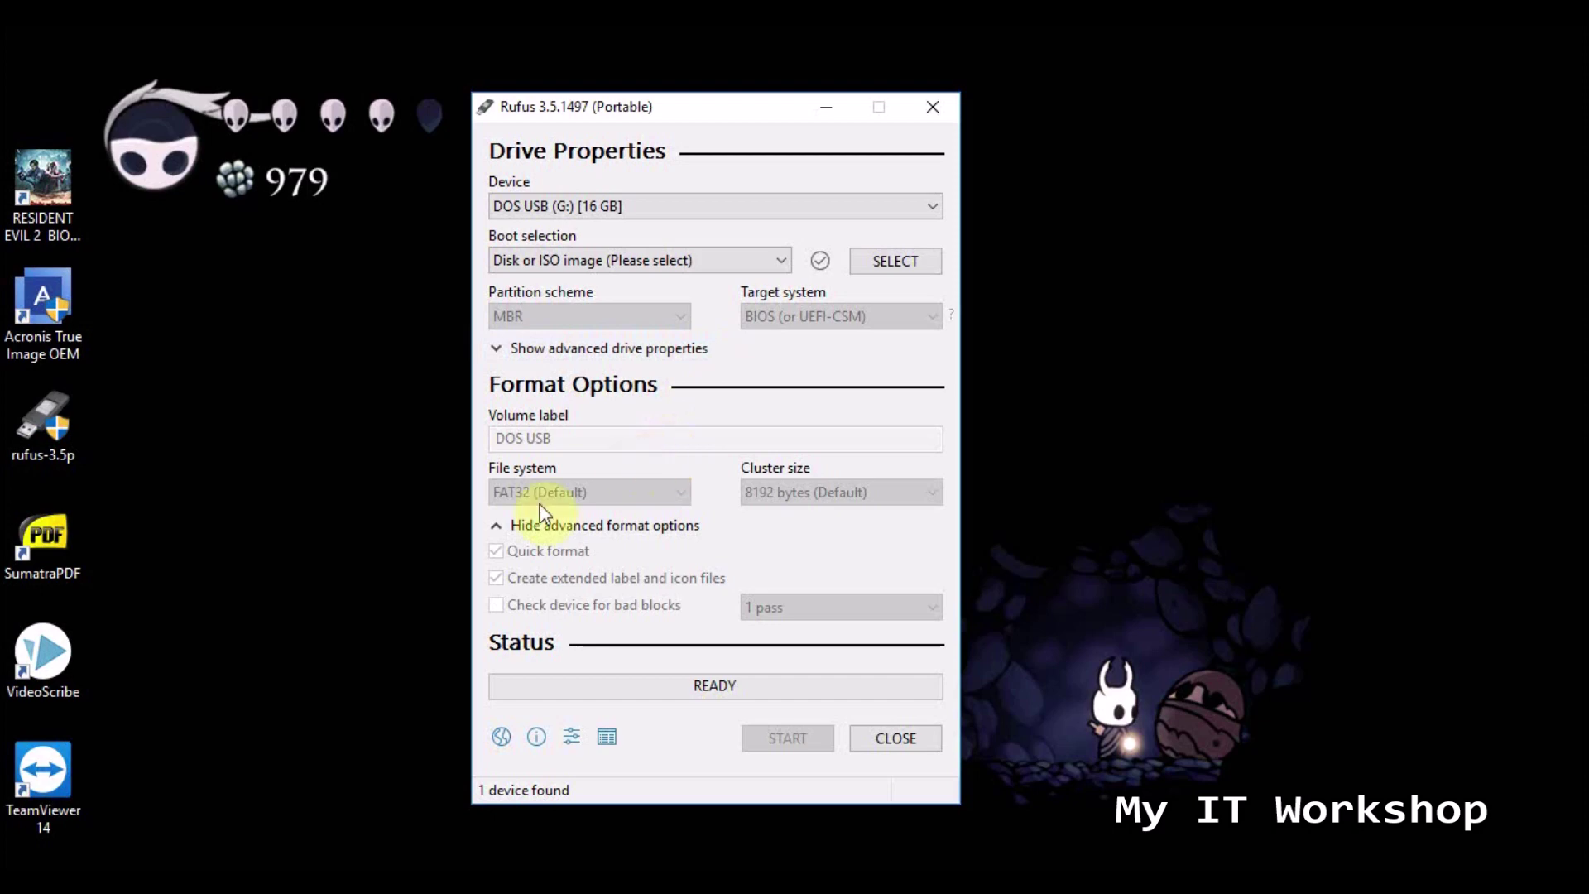
pyautogui.click(496, 528)
pyautogui.click(496, 527)
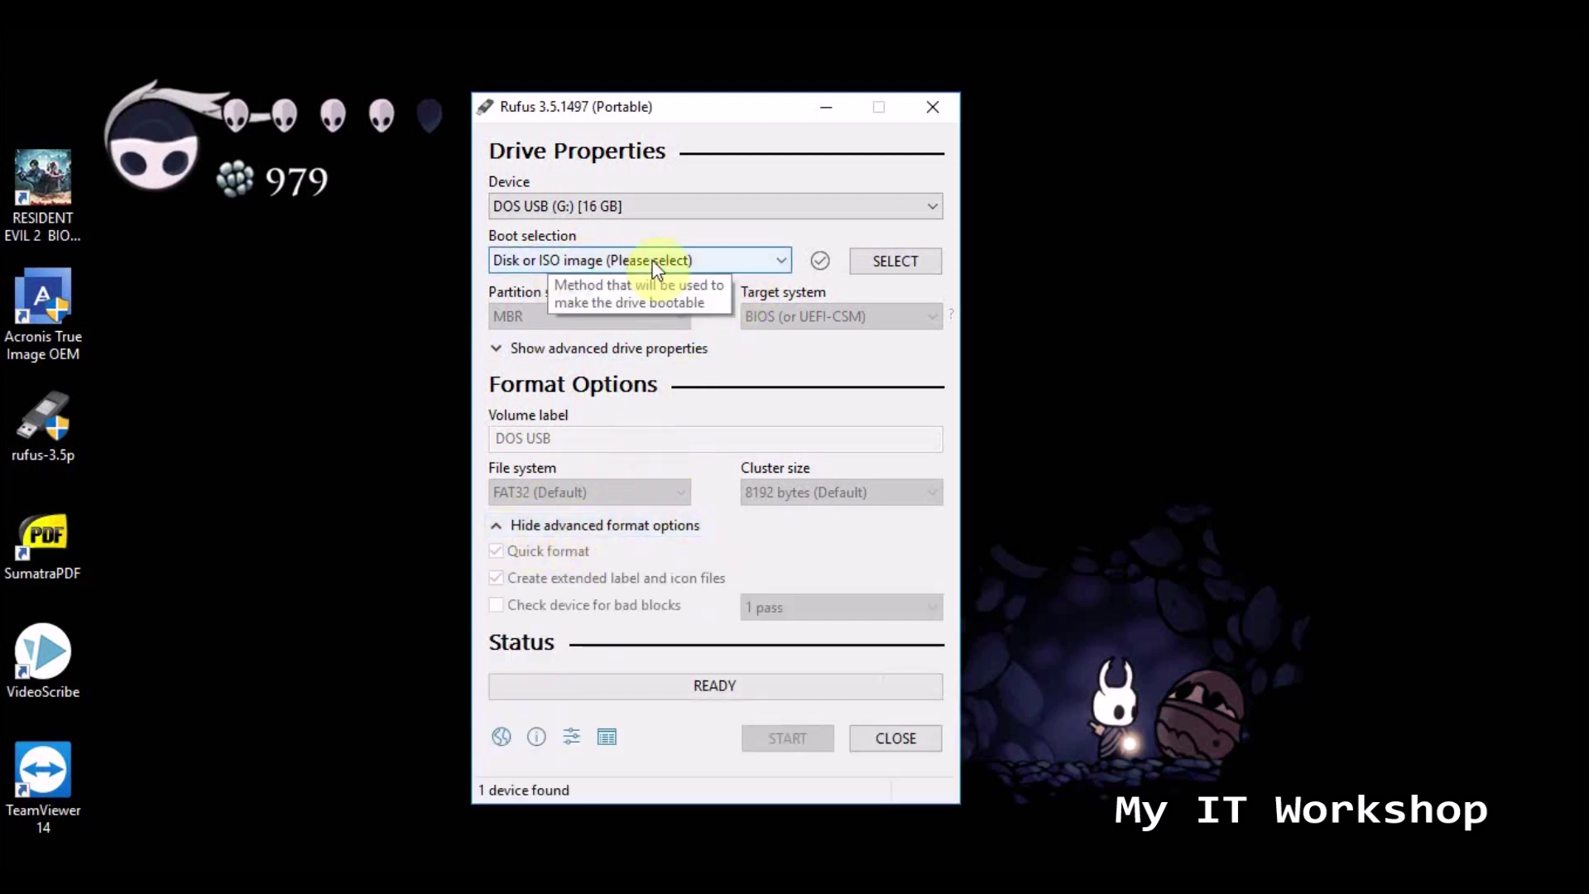
# Step: Choose FreeDOS boot selection with 32 kilobyte clusters, keeping FAT32 and the DOS USB label
pyautogui.click(710, 264)
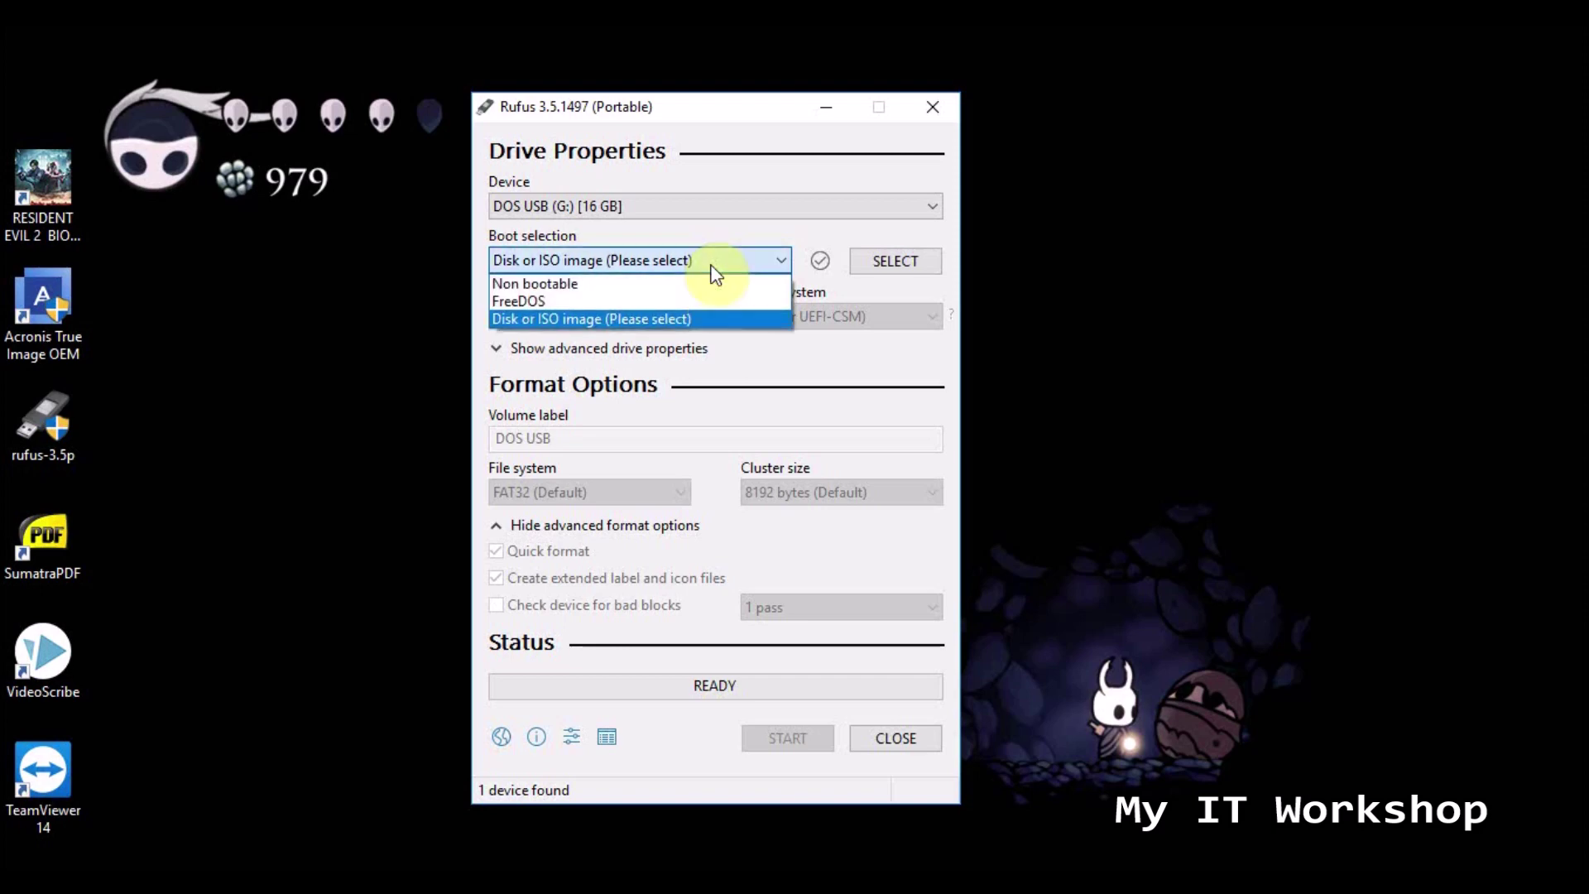
pyautogui.click(616, 301)
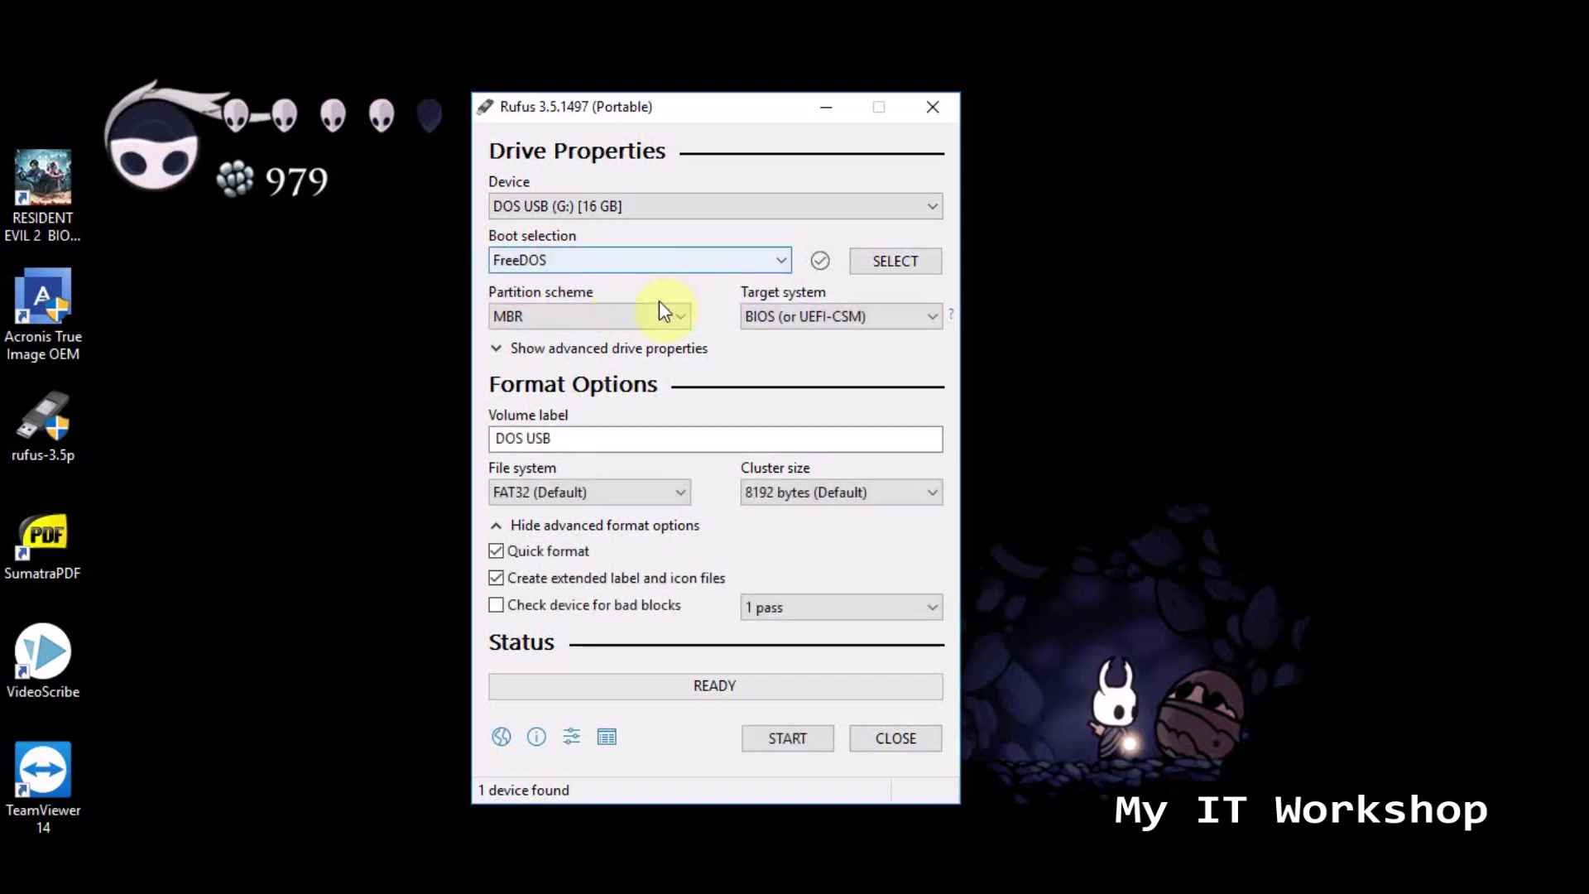
pyautogui.moveTo(581, 444); pyautogui.dragTo(461, 432)
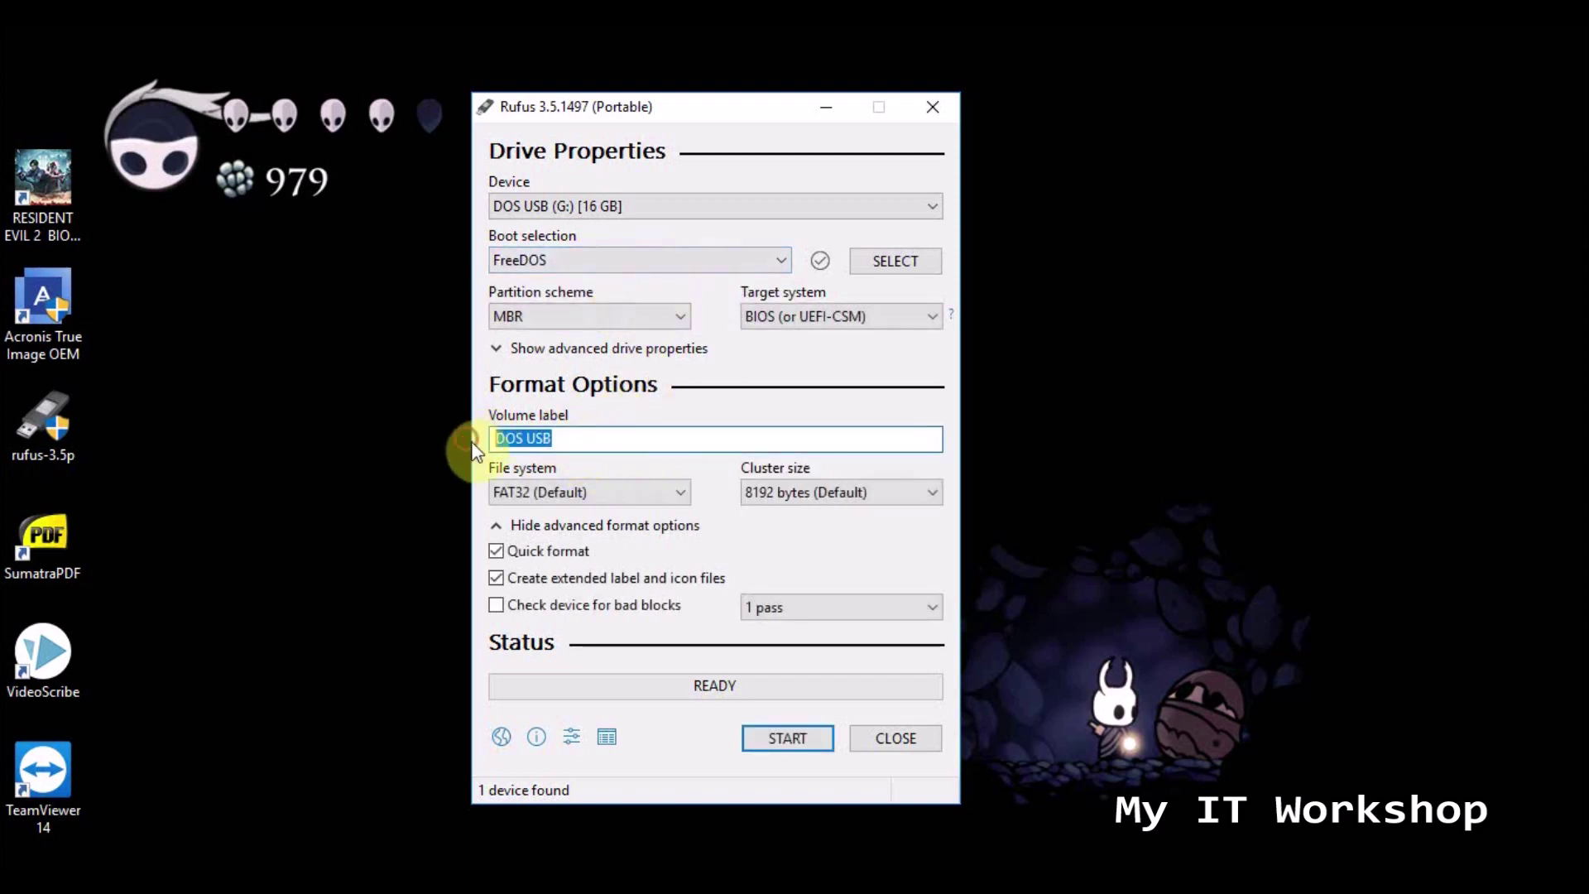
pyautogui.click(772, 494)
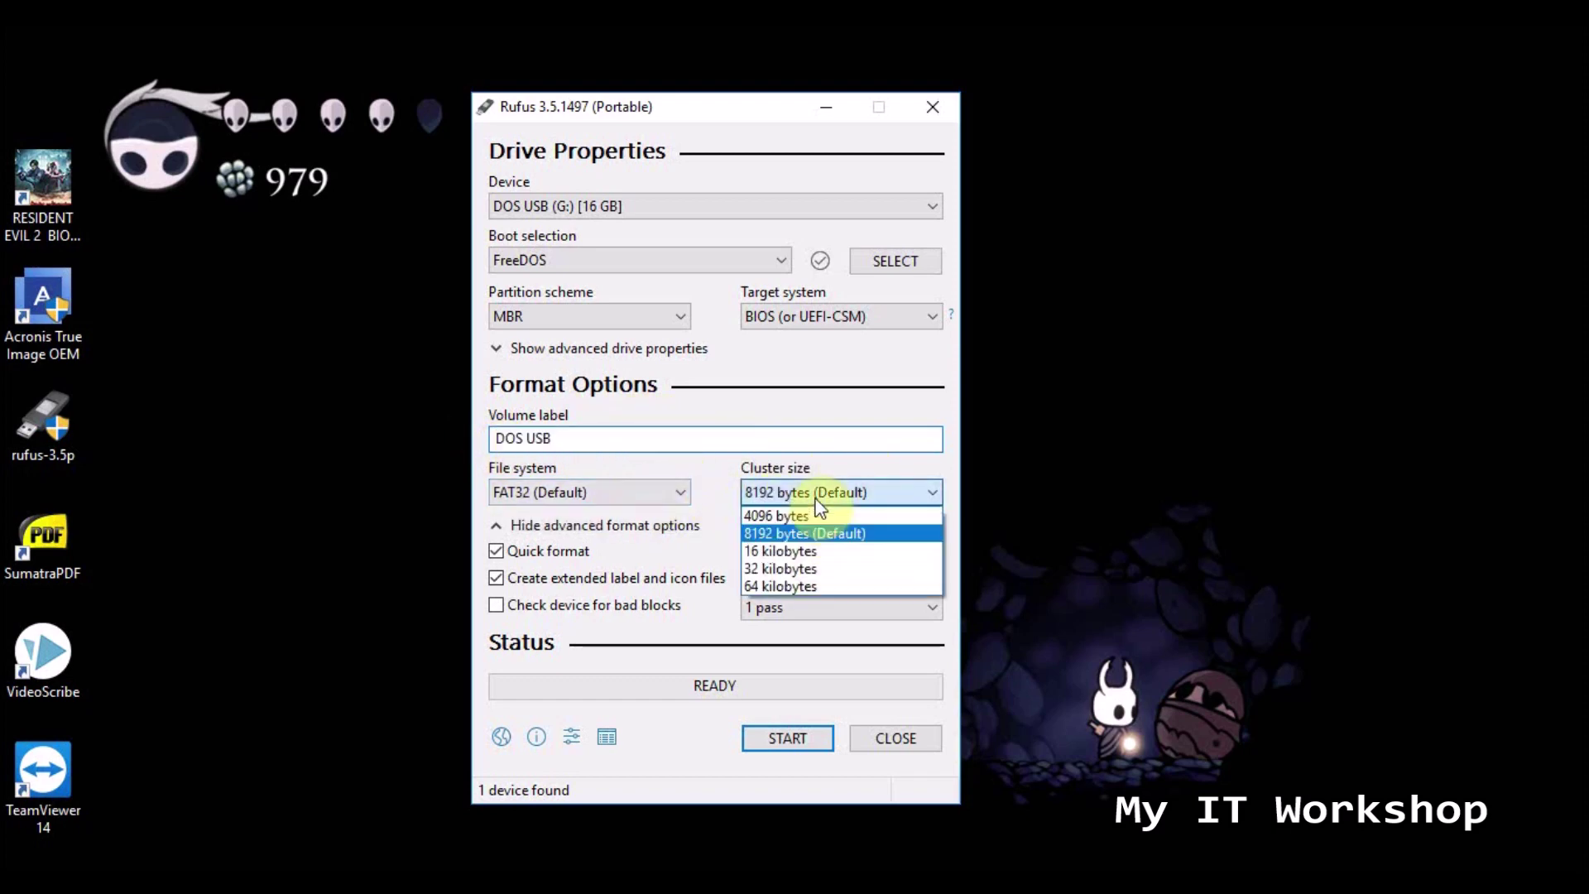
pyautogui.click(813, 566)
pyautogui.click(779, 492)
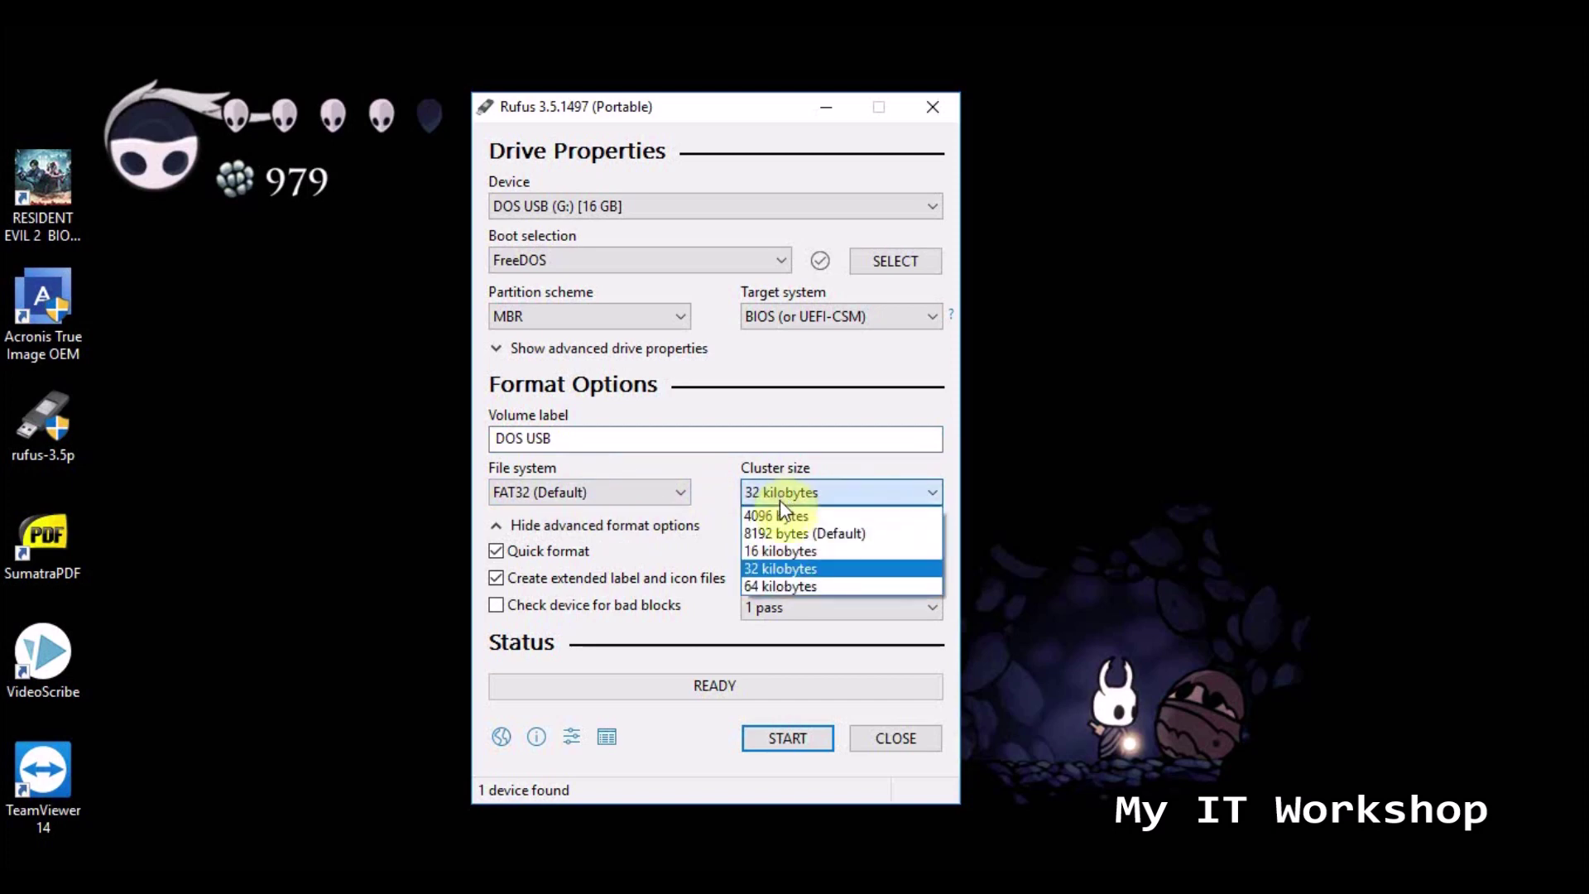
pyautogui.click(797, 564)
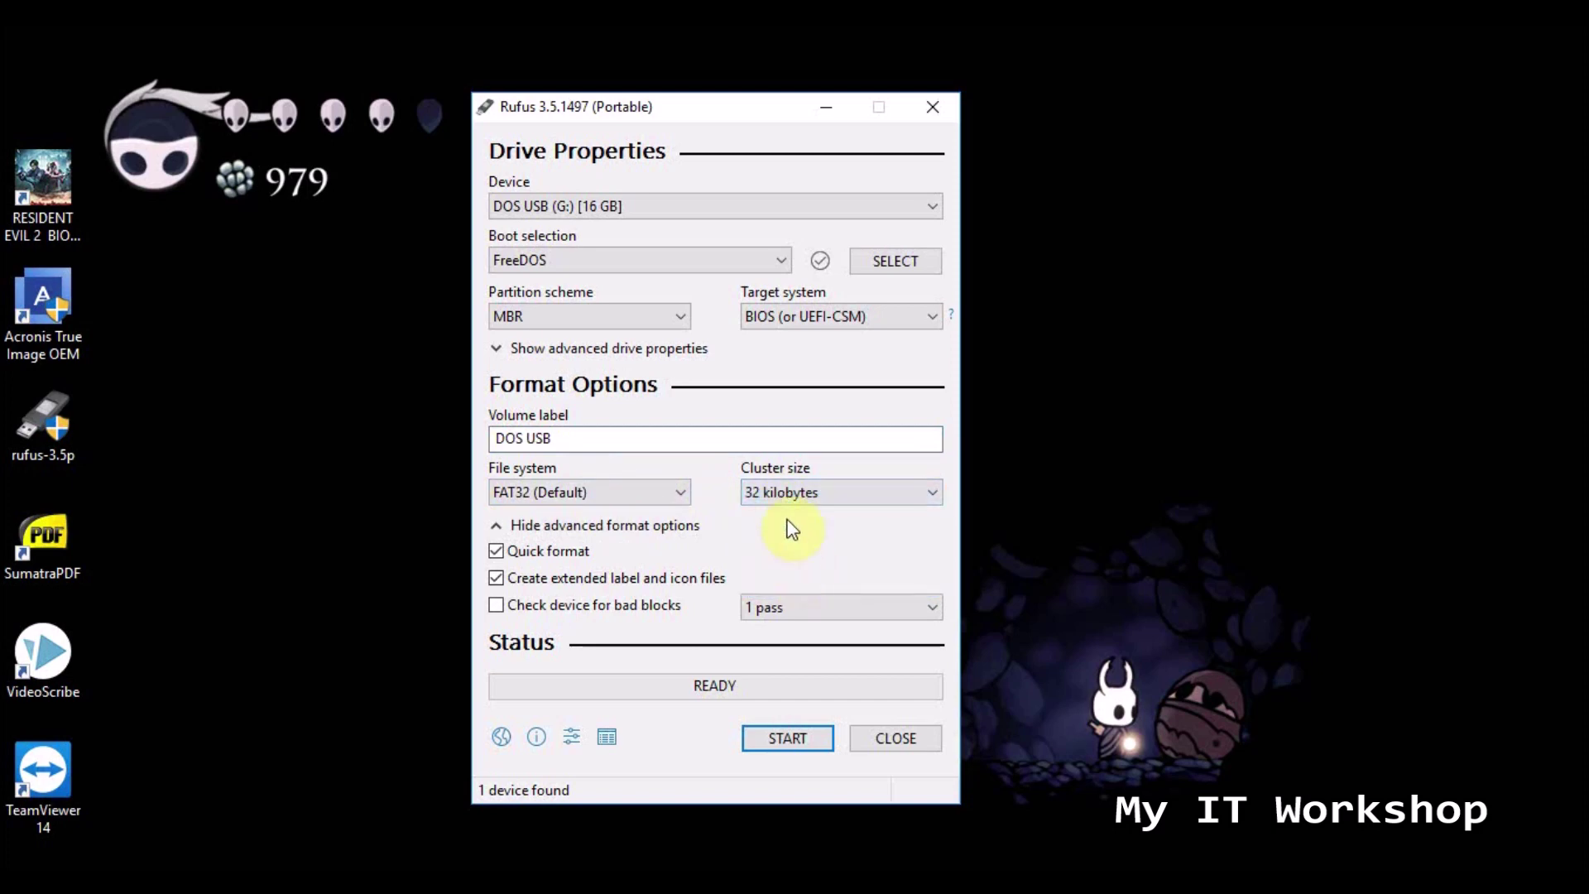
pyautogui.click(636, 499)
pyautogui.click(635, 498)
# Step: Format DOS USB with FreeDOS, accepting the data-loss warning, then close Rufus once ready
pyautogui.click(793, 749)
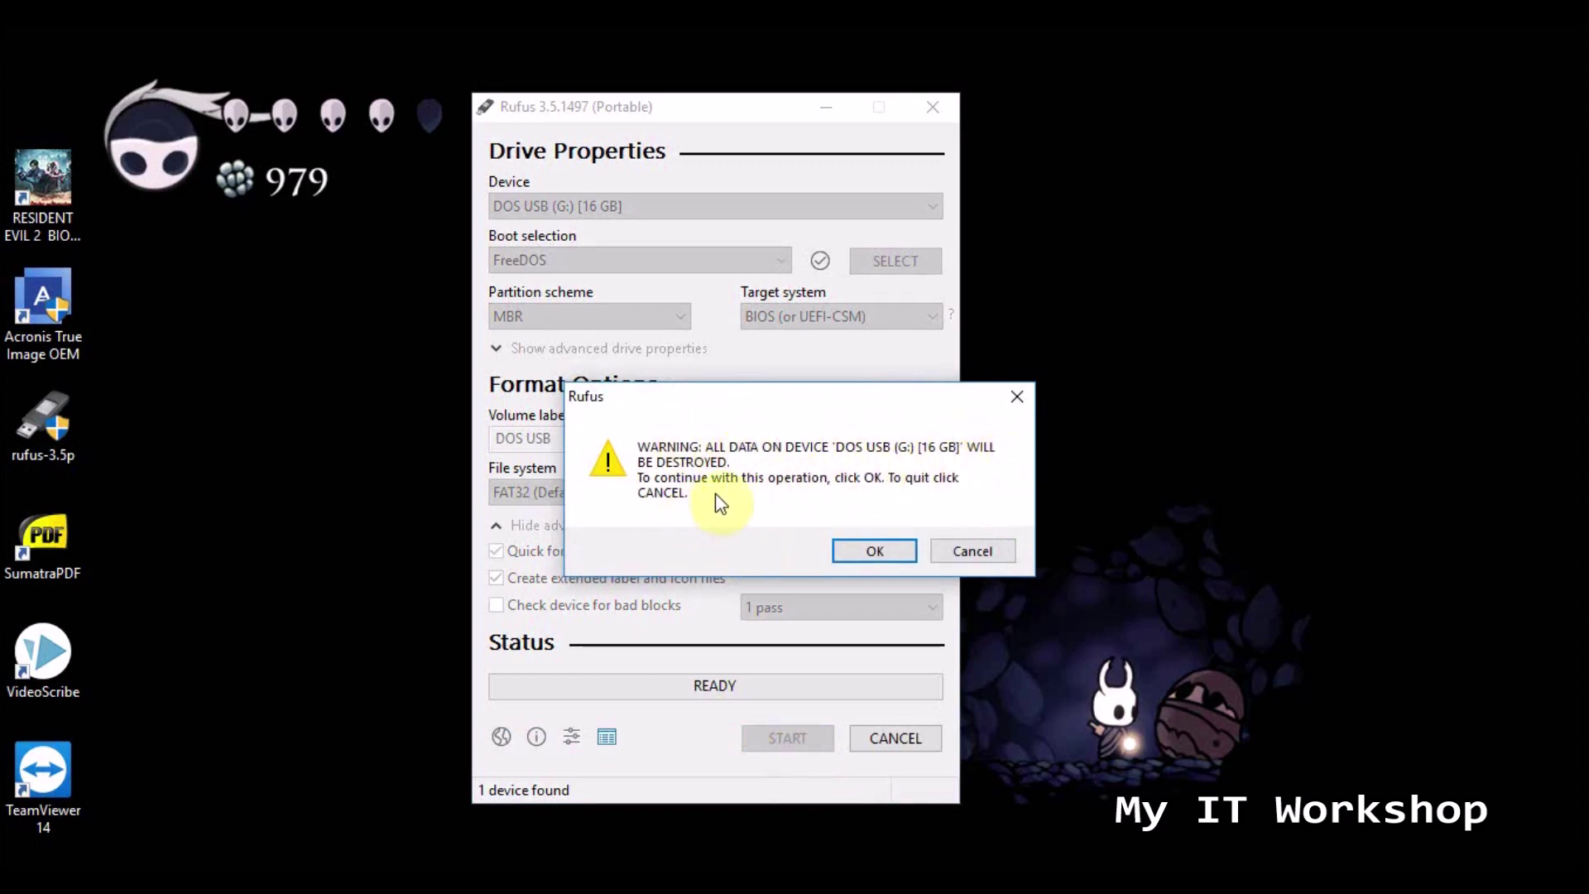
pyautogui.click(857, 552)
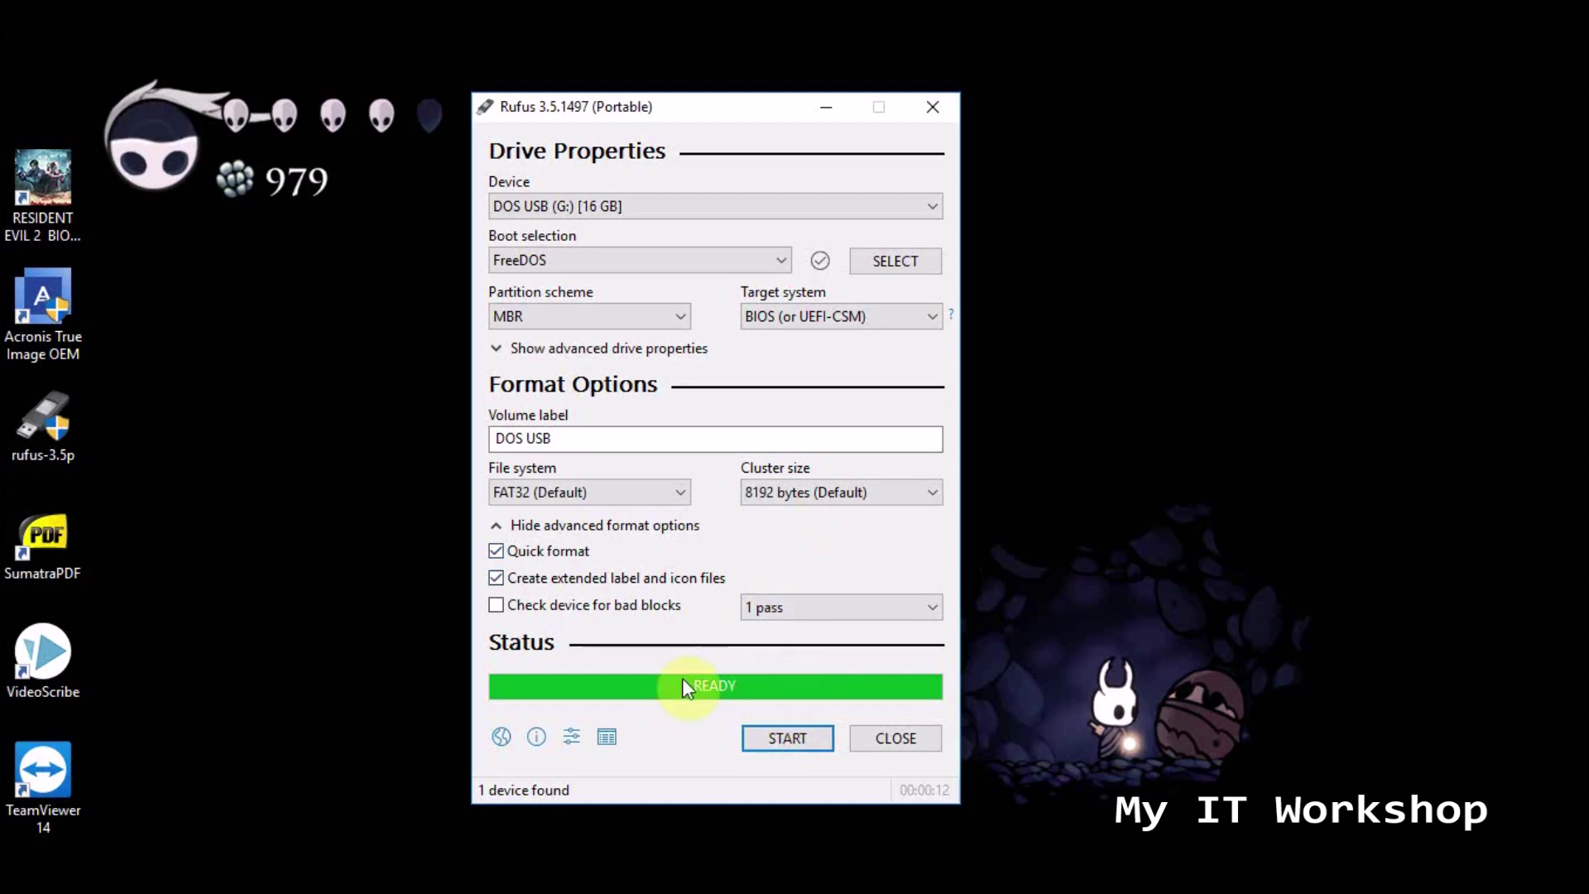
pyautogui.click(901, 740)
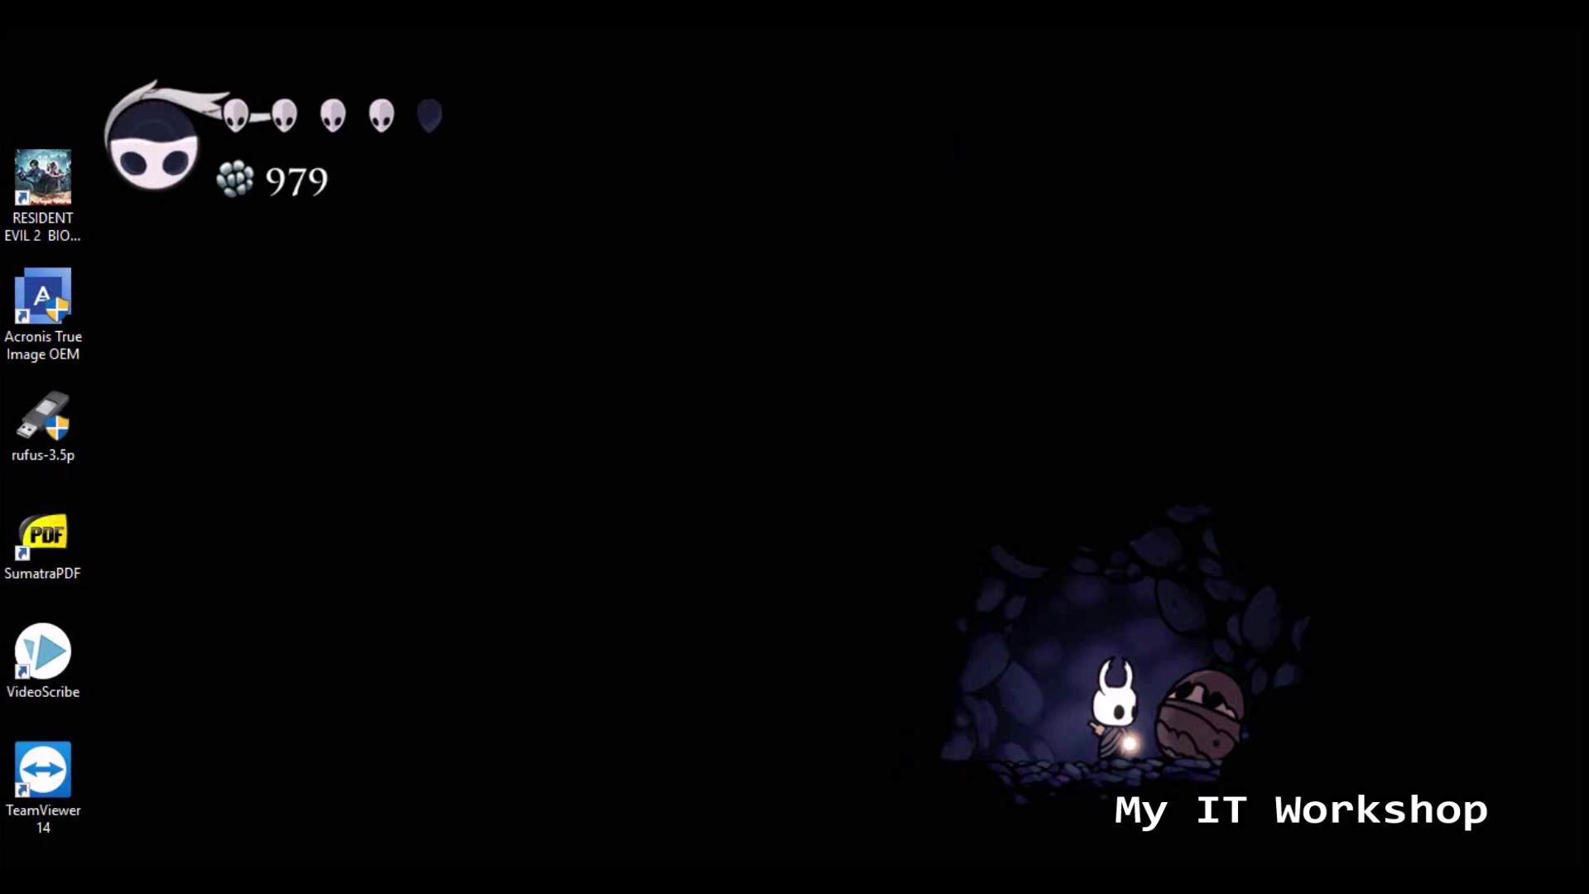
# Step: Refresh This PC until DOS USB (G:) appears and open it to view LOCALE and the autorun files
pyautogui.click(284, 858)
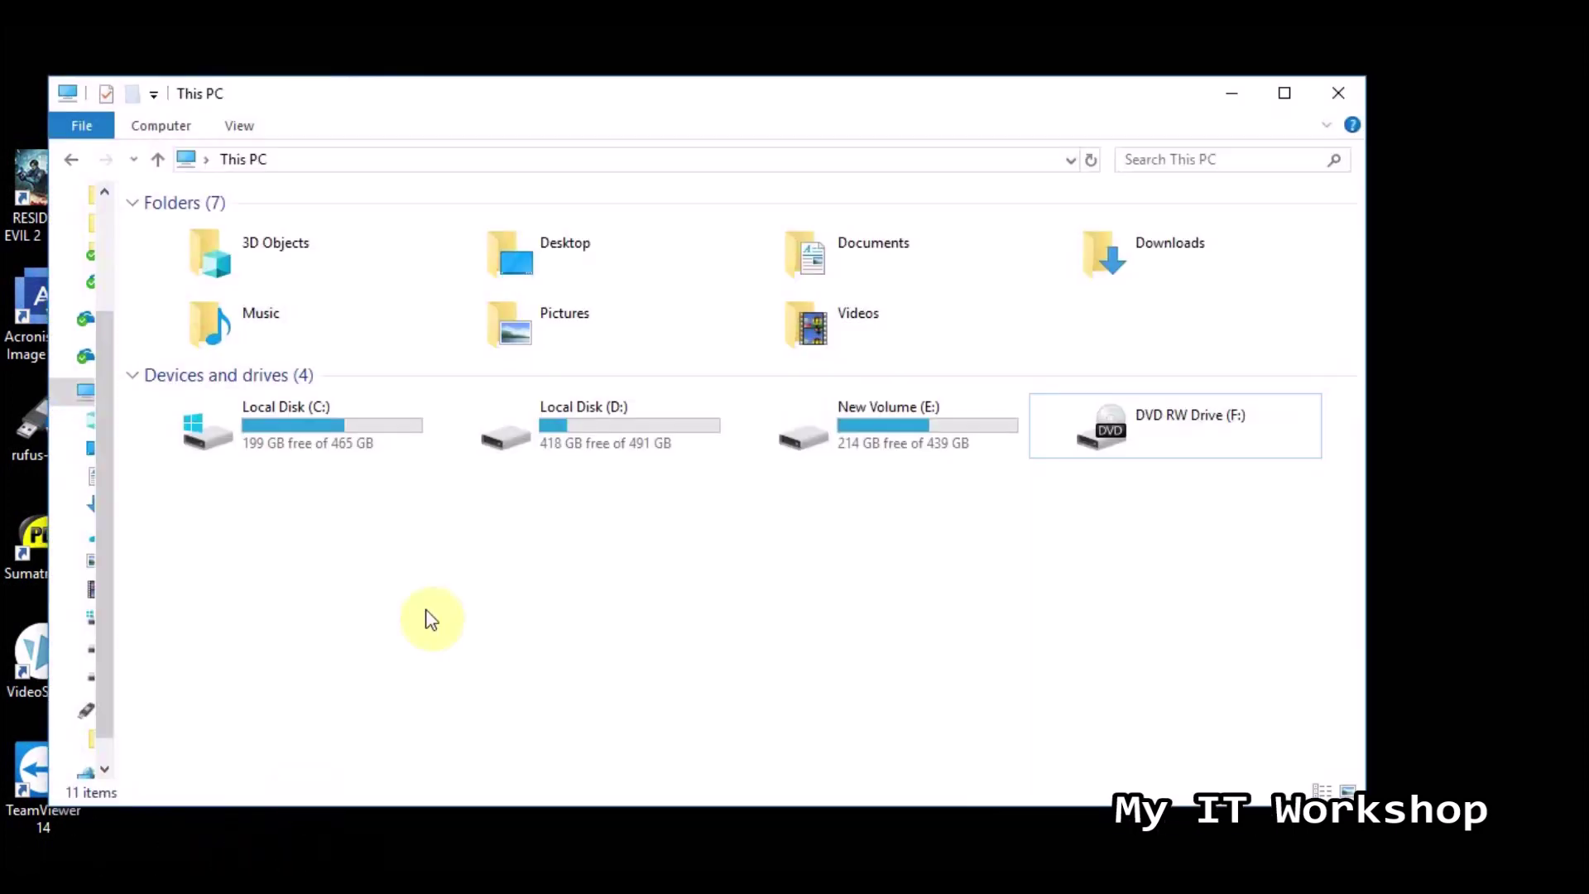
pyautogui.click(725, 549)
pyautogui.rightClick(724, 549)
pyautogui.click(787, 635)
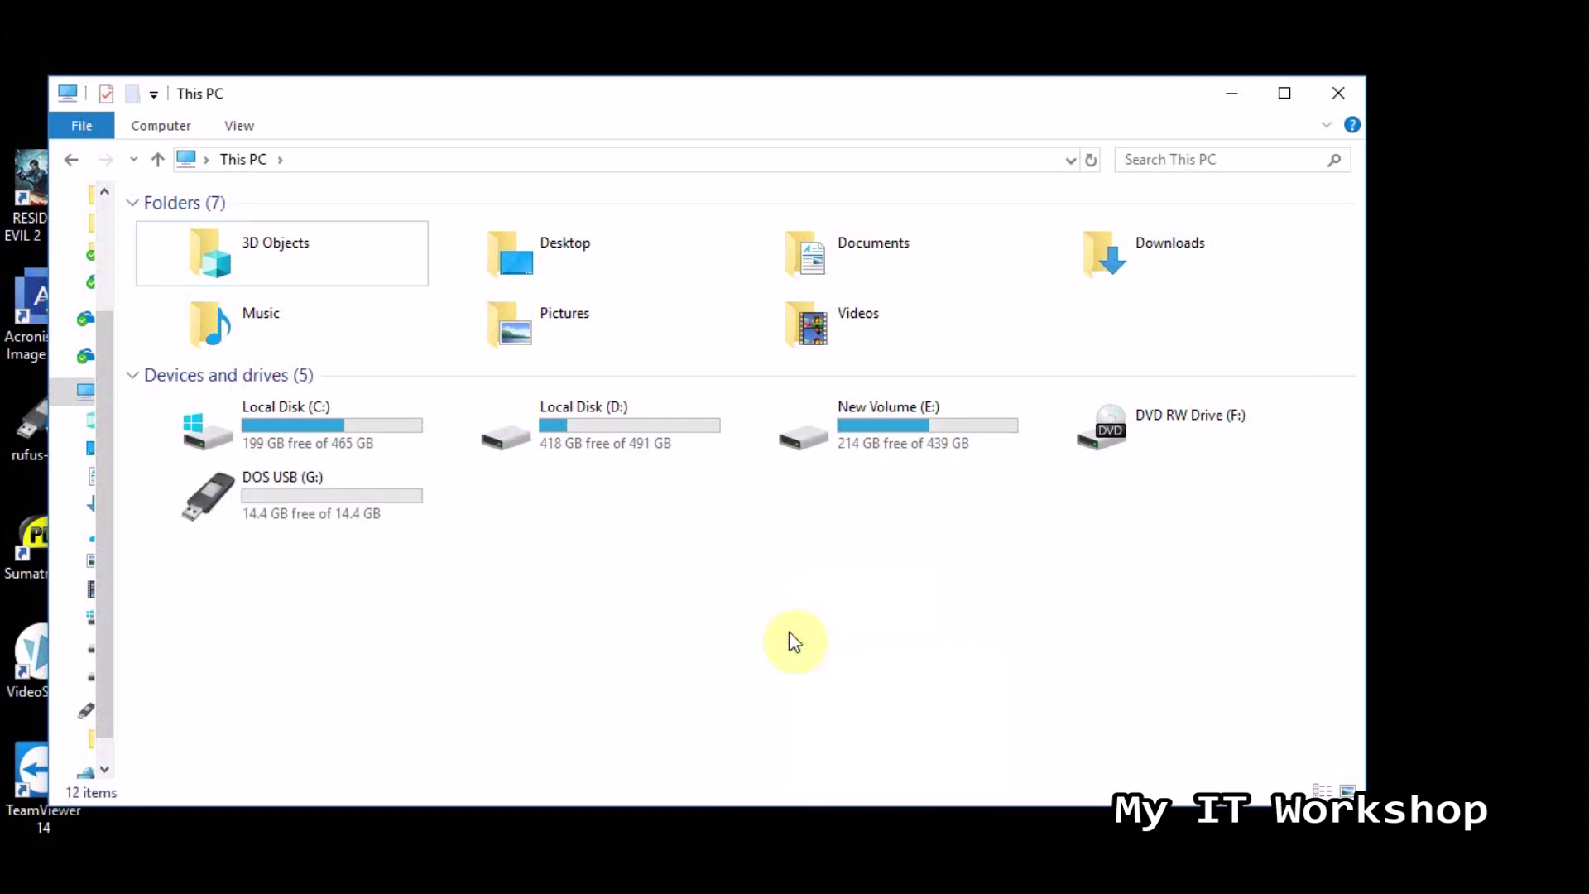
pyautogui.rightClick(737, 571)
pyautogui.click(781, 663)
pyautogui.doubleClick(343, 500)
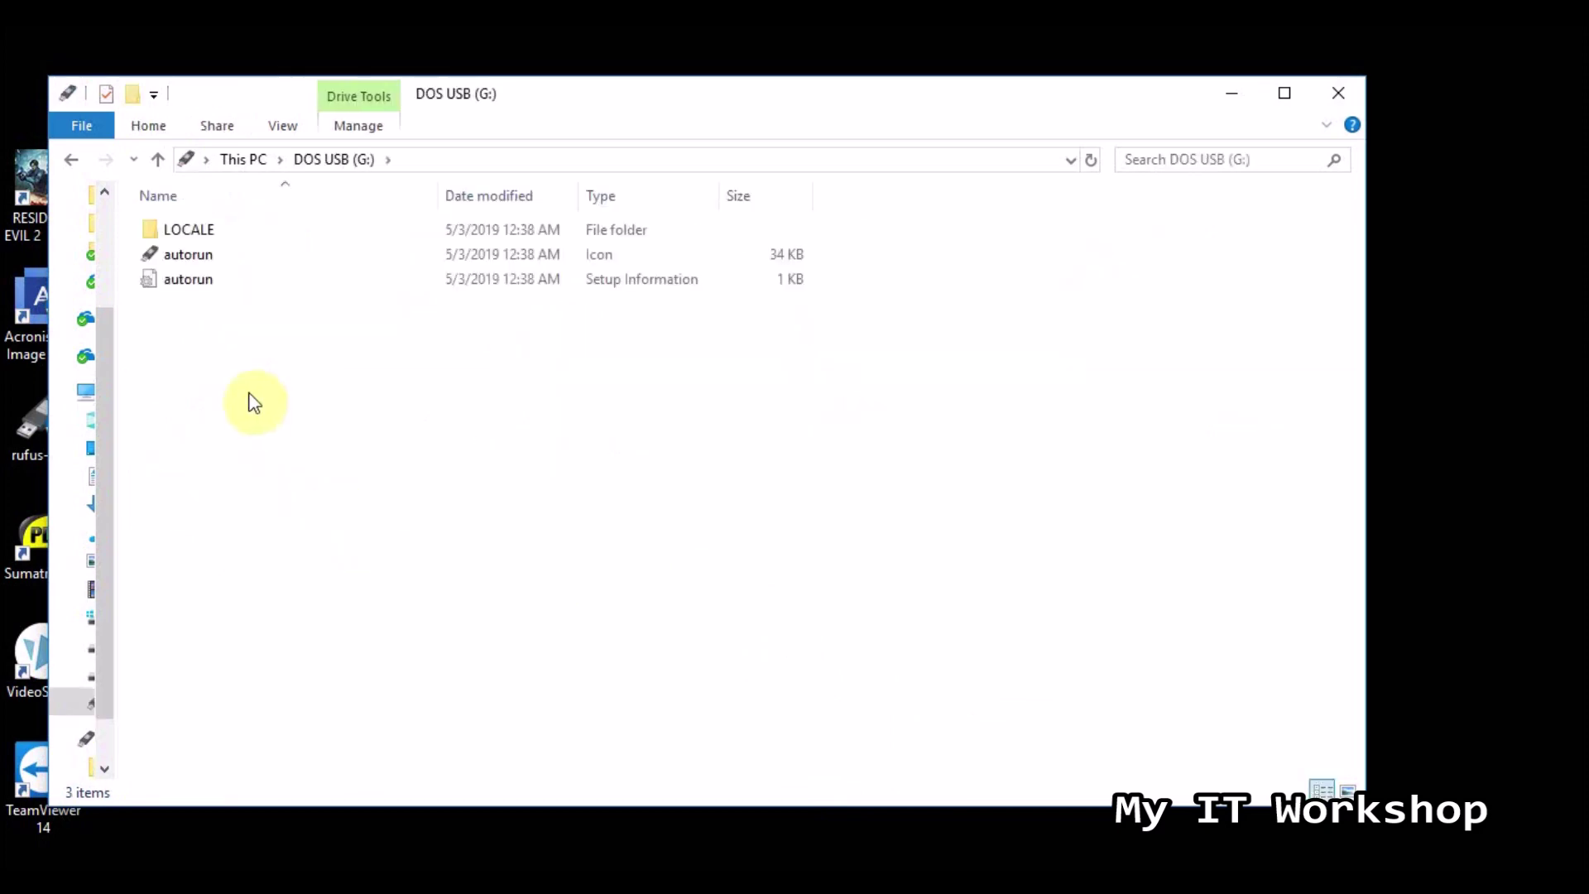
pyautogui.moveTo(227, 336)
pyautogui.mouseDown()
pyautogui.moveTo(128, 210)
pyautogui.moveTo(211, 356)
pyautogui.mouseUp()
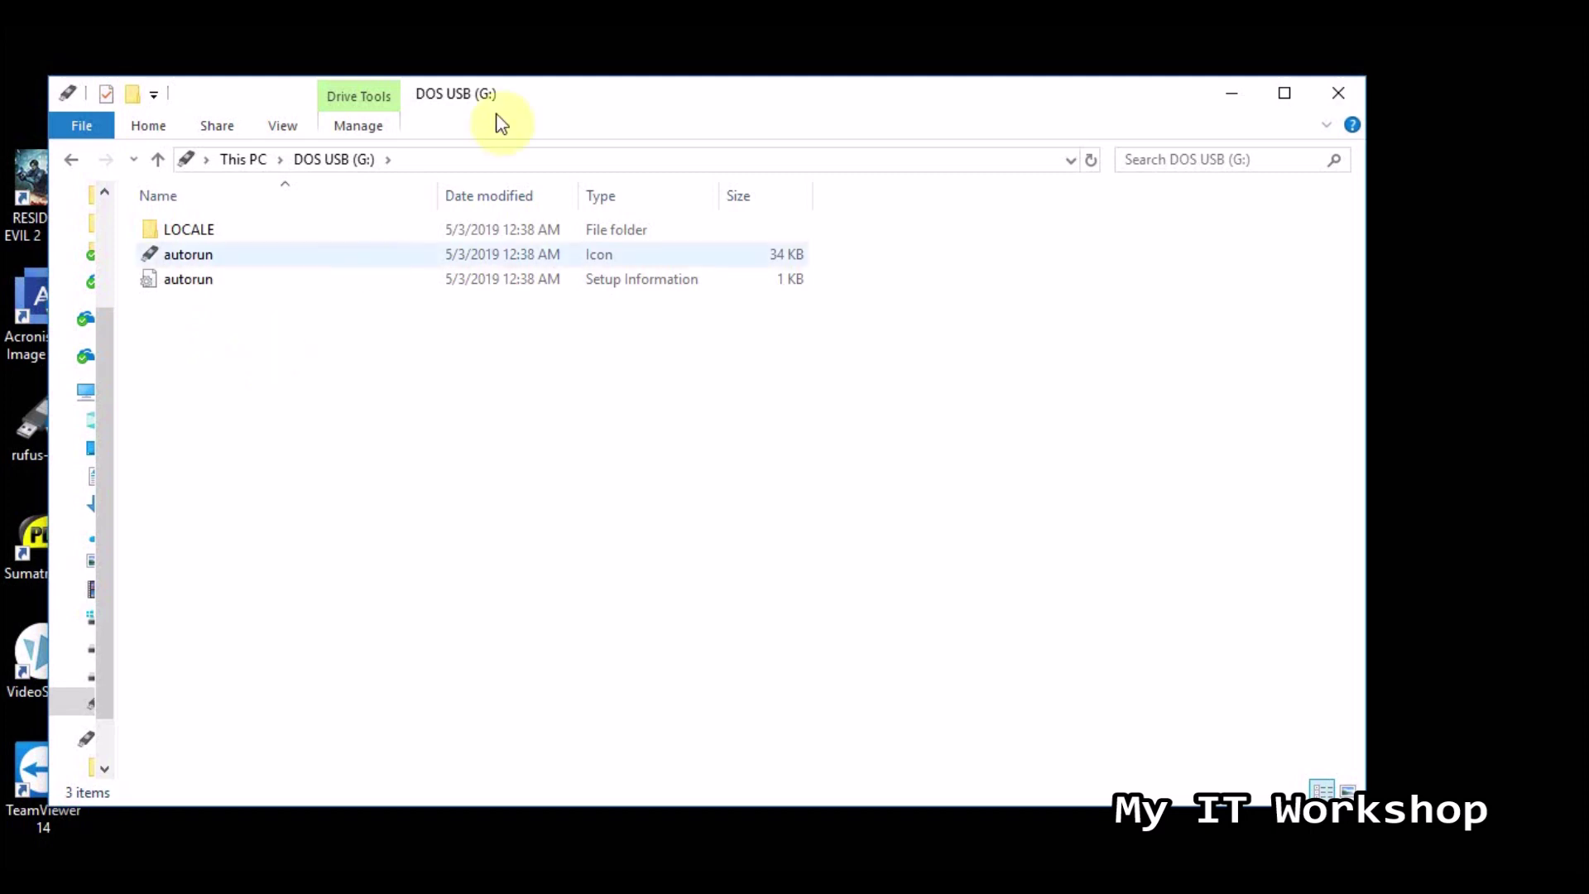
# Step: Create a desktop text document, move it onto DOS USB, undo the move, and close the window
pyautogui.moveTo(582, 106); pyautogui.dragTo(669, 131)
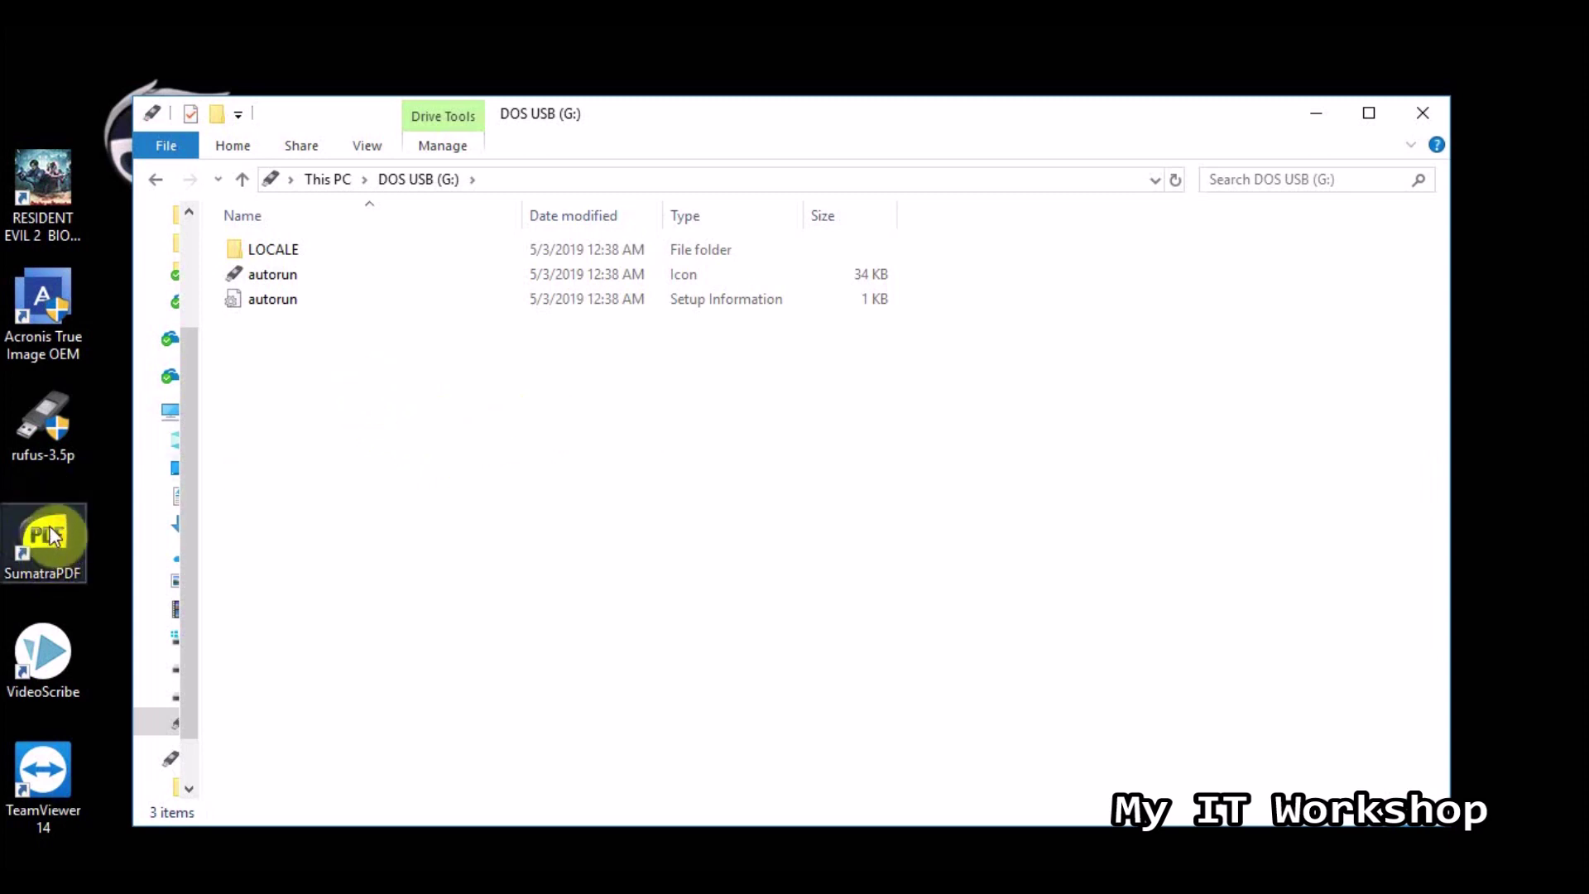
pyautogui.click(681, 104)
pyautogui.moveTo(834, 103); pyautogui.dragTo(852, 113)
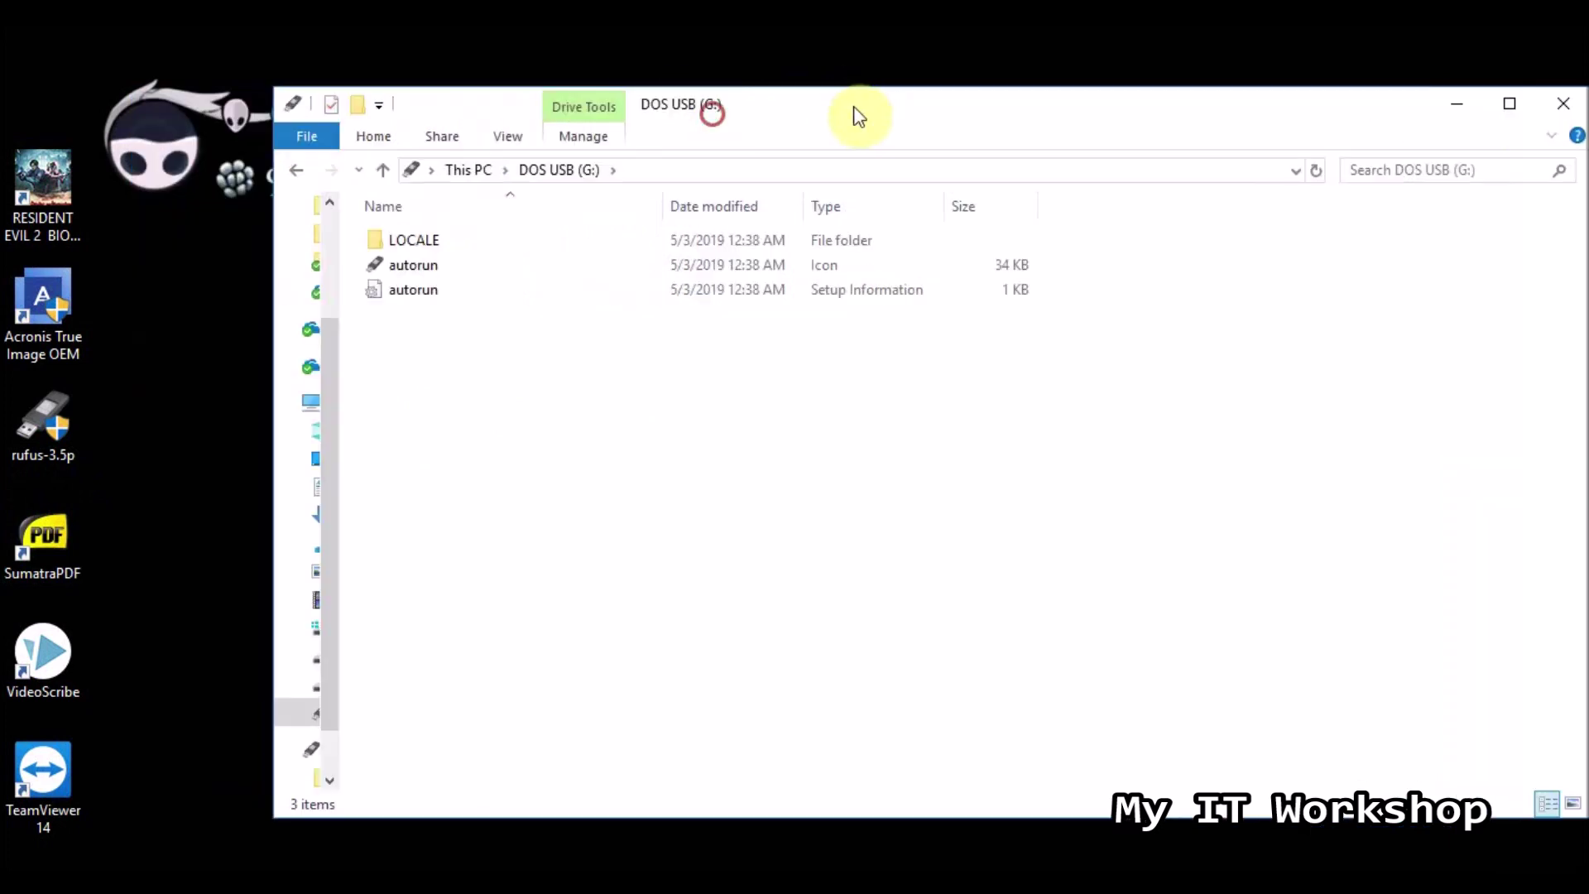
pyautogui.rightClick(146, 403)
pyautogui.moveTo(287, 657)
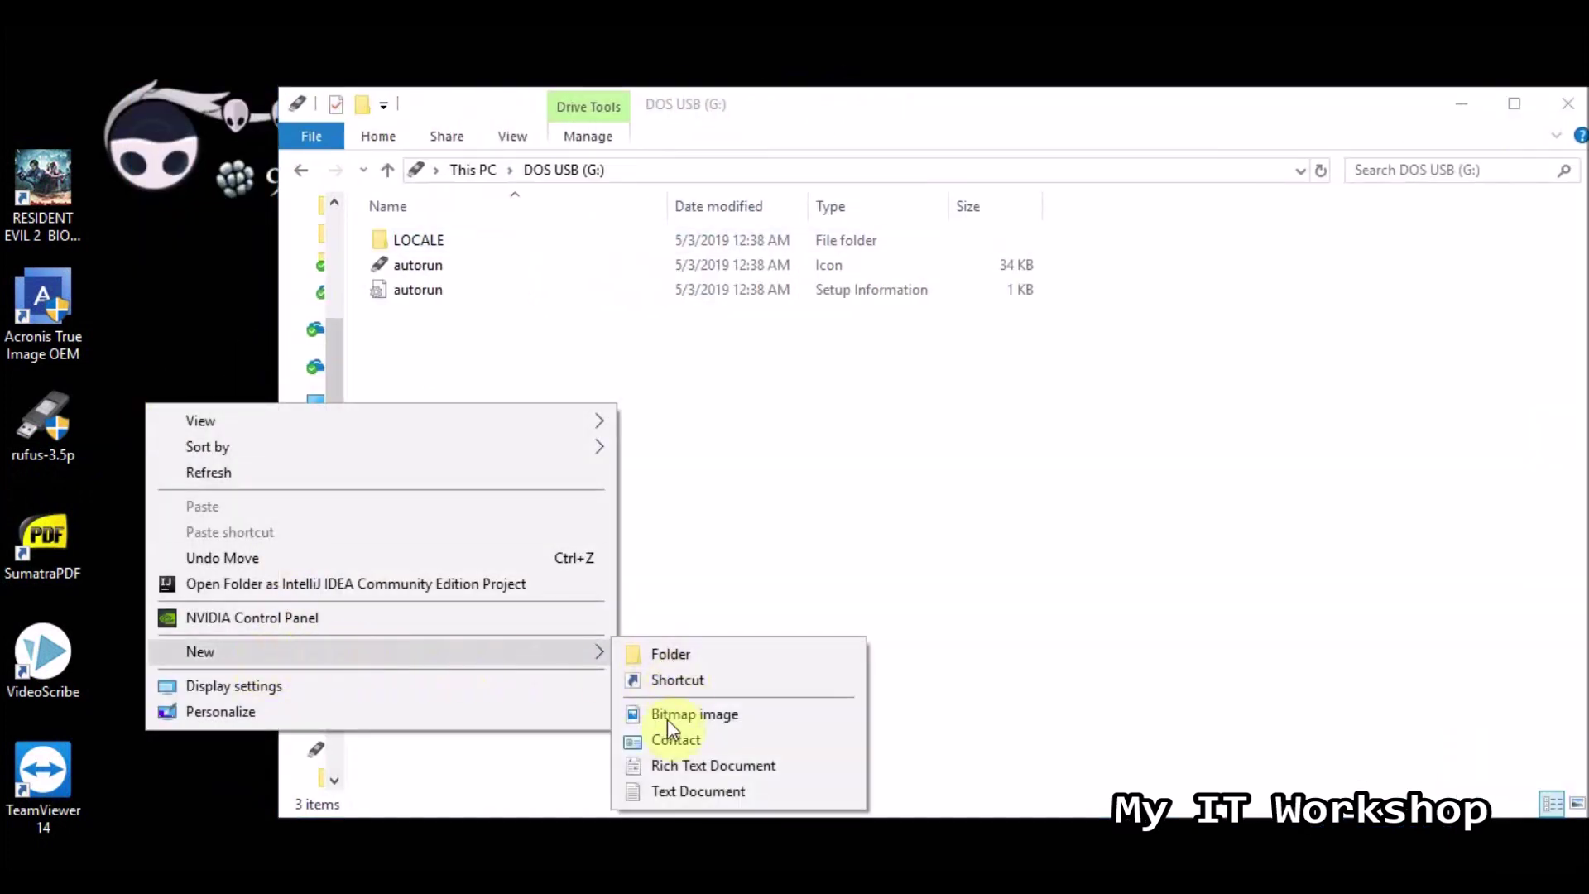
pyautogui.click(698, 790)
pyautogui.click(128, 419)
pyautogui.moveTo(127, 419); pyautogui.dragTo(560, 648)
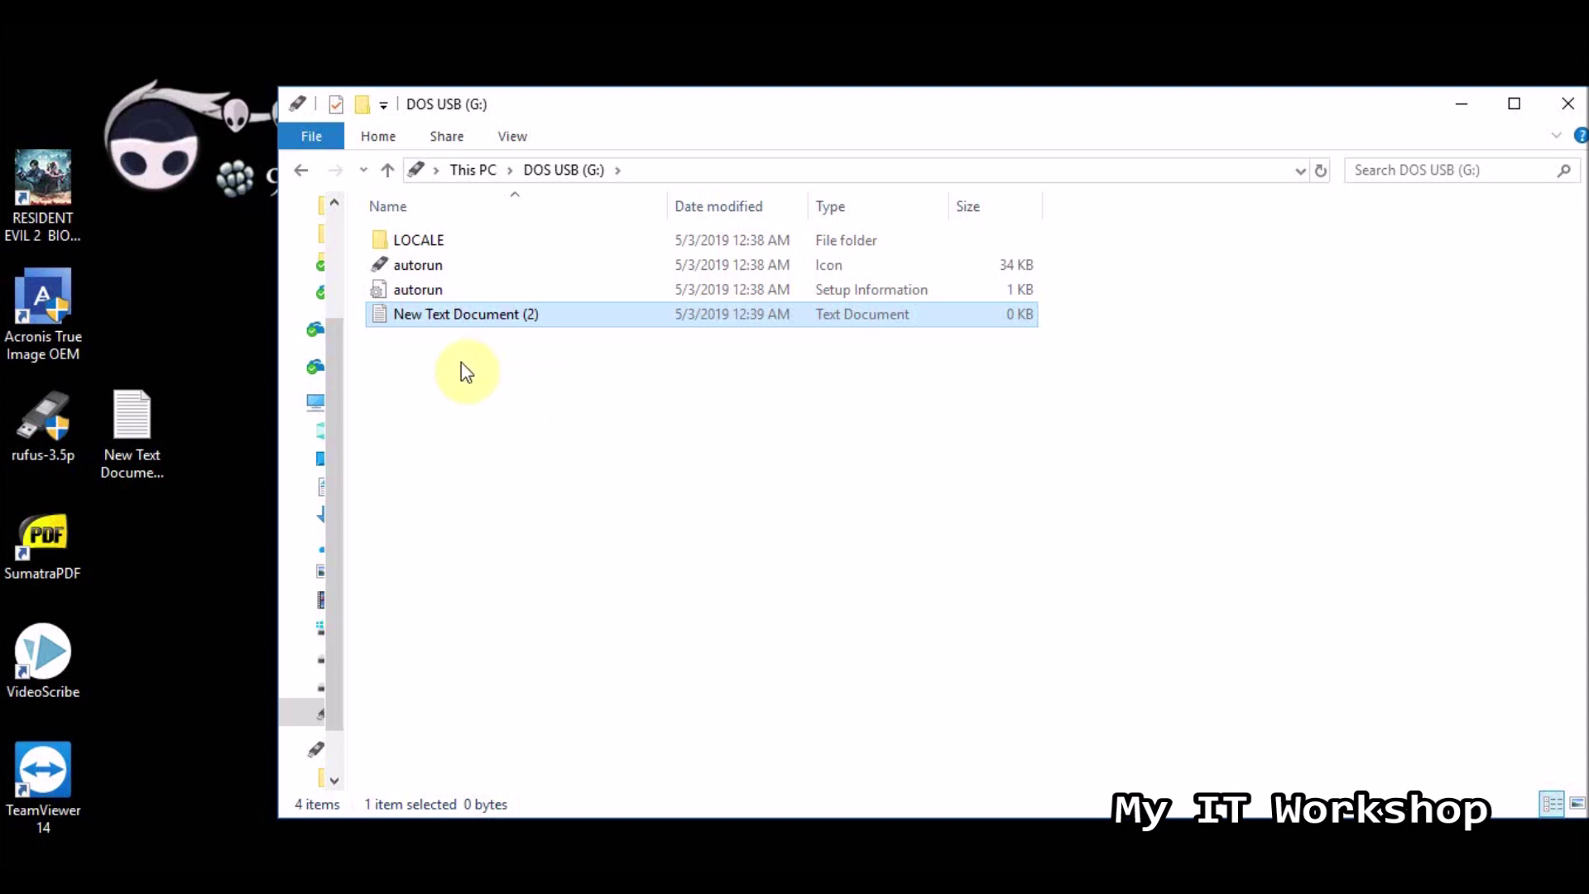
pyautogui.moveTo(461, 355); pyautogui.dragTo(409, 318)
pyautogui.hotkey('ctrl', 'z')
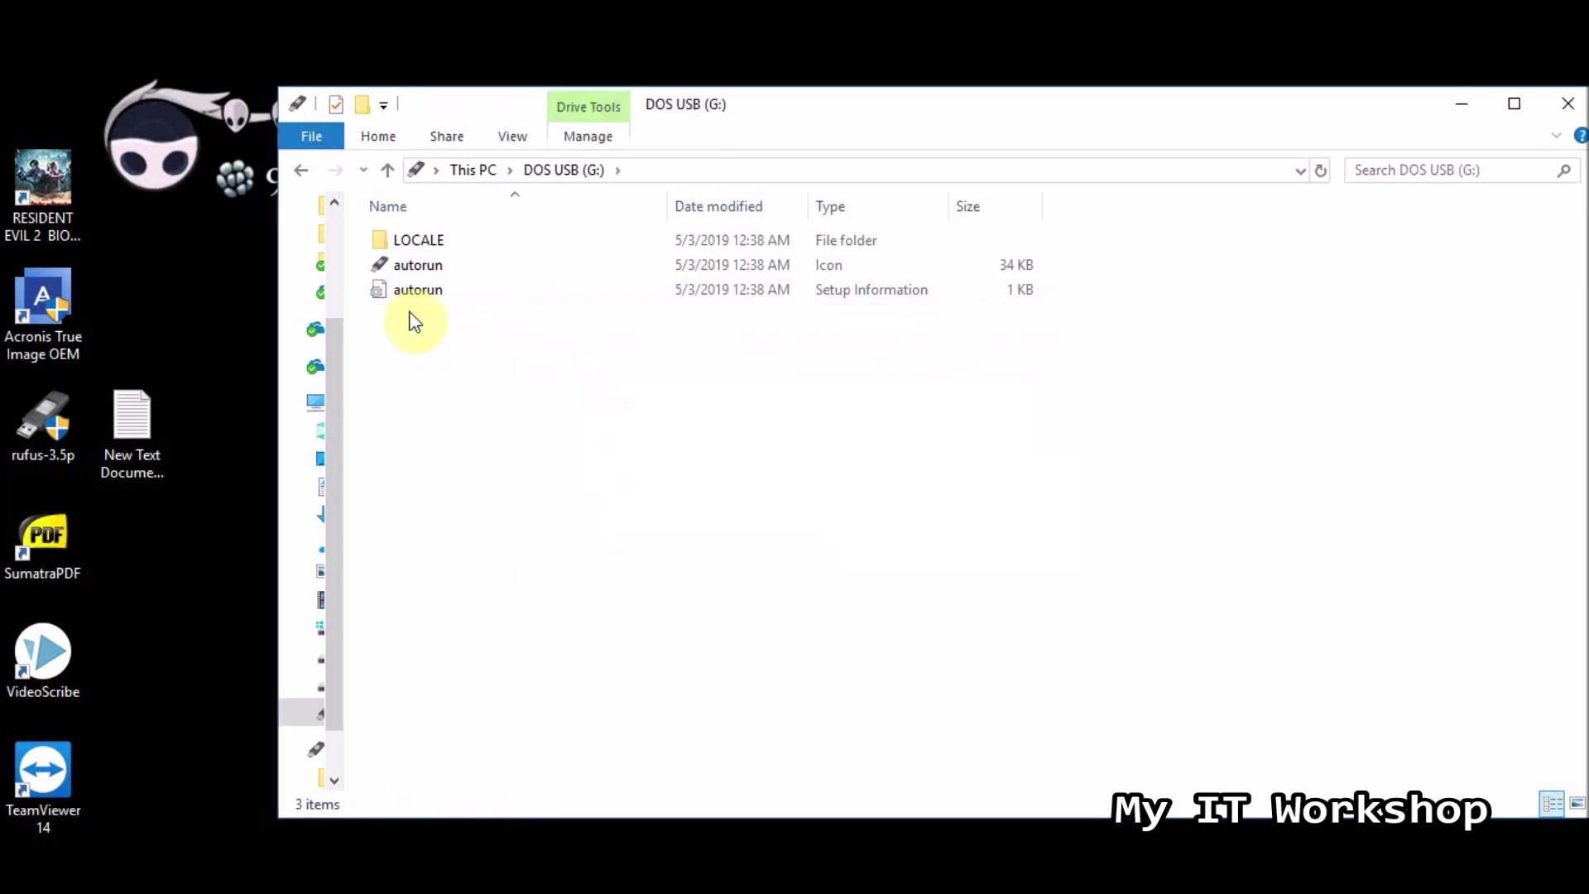
pyautogui.moveTo(902, 118); pyautogui.dragTo(811, 122)
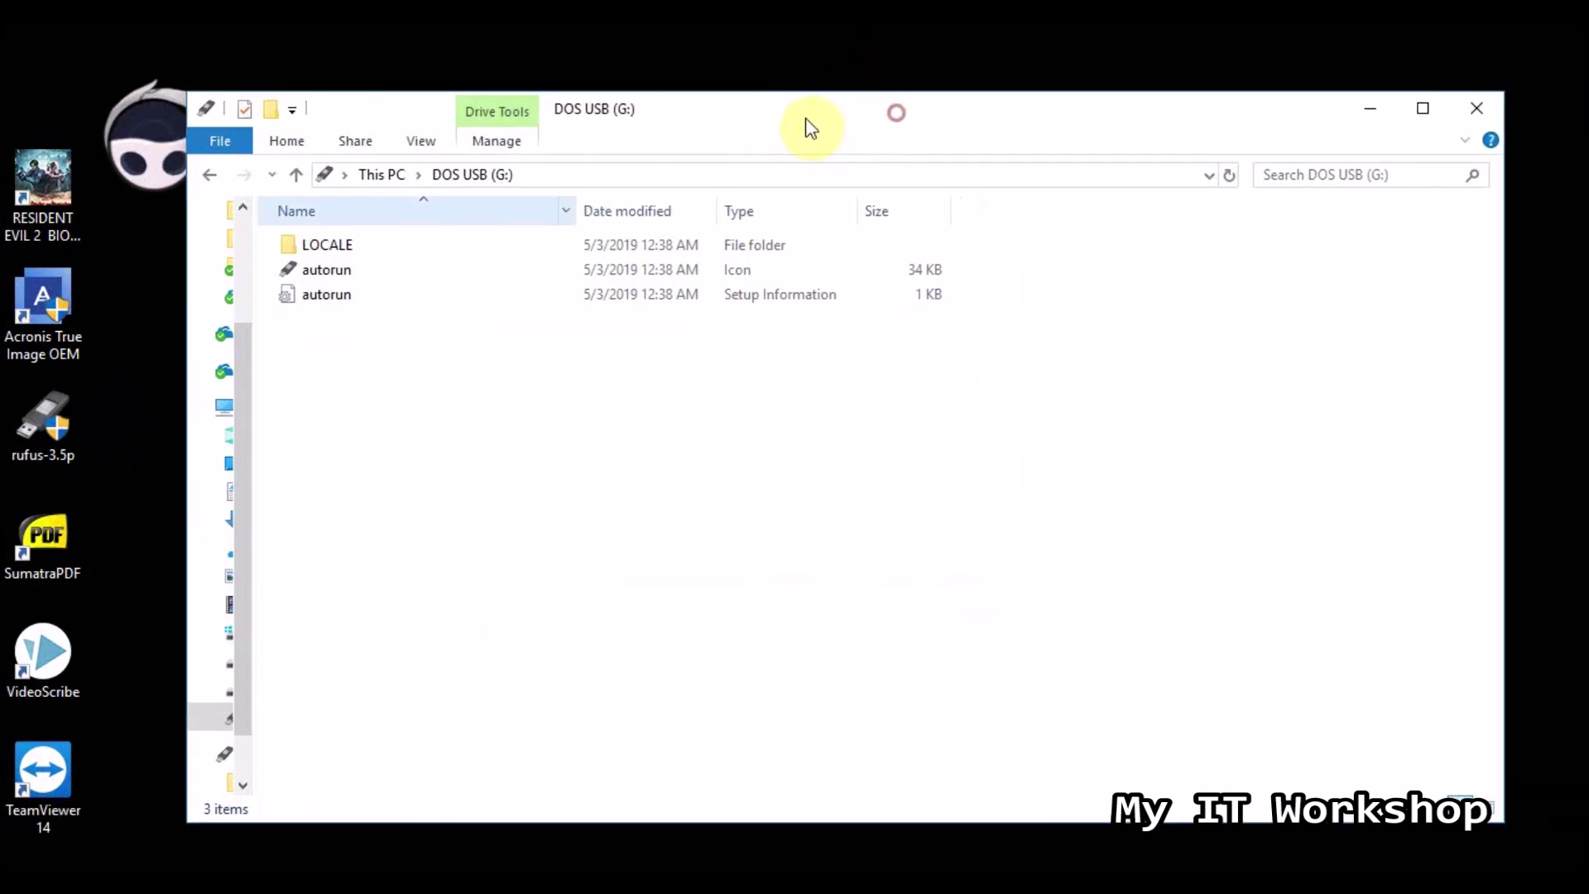
pyautogui.click(1478, 108)
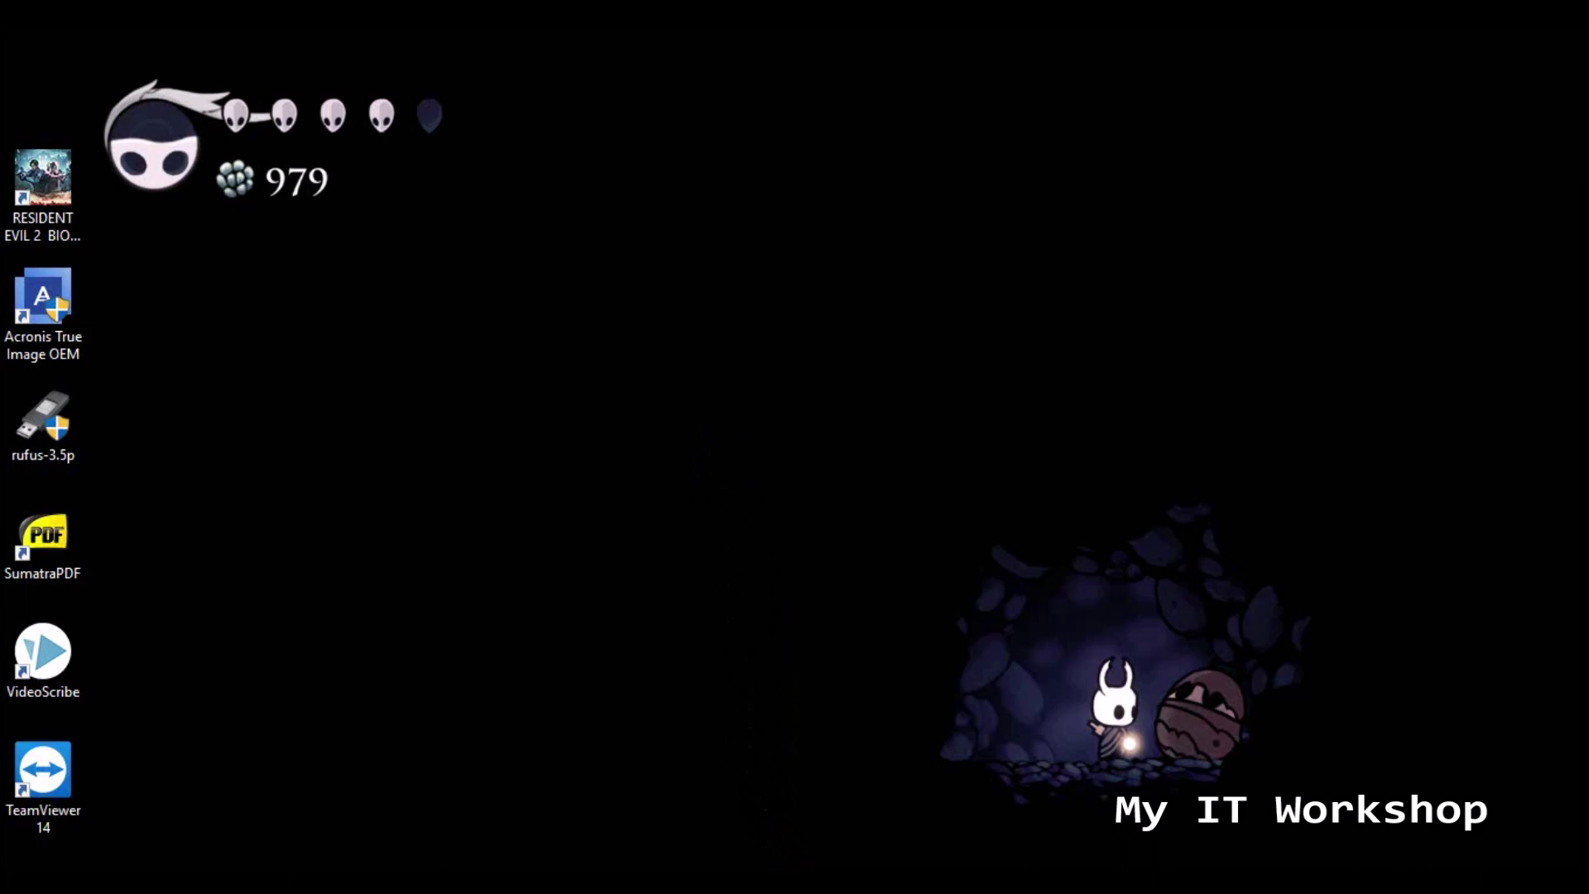
pyautogui.moveTo(773, 893)
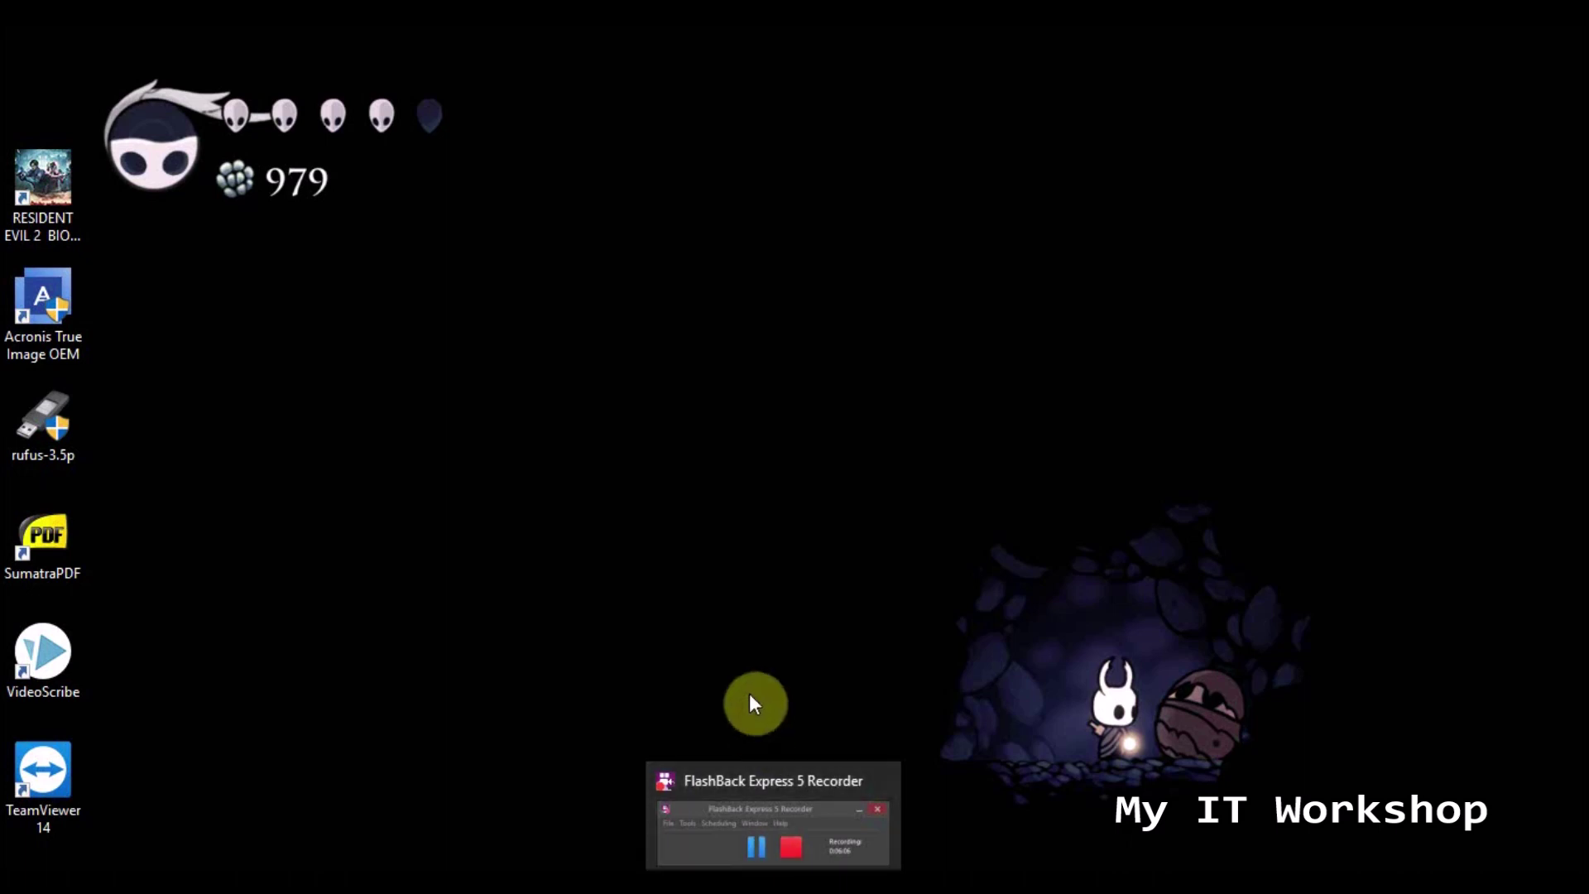
pyautogui.click(730, 615)
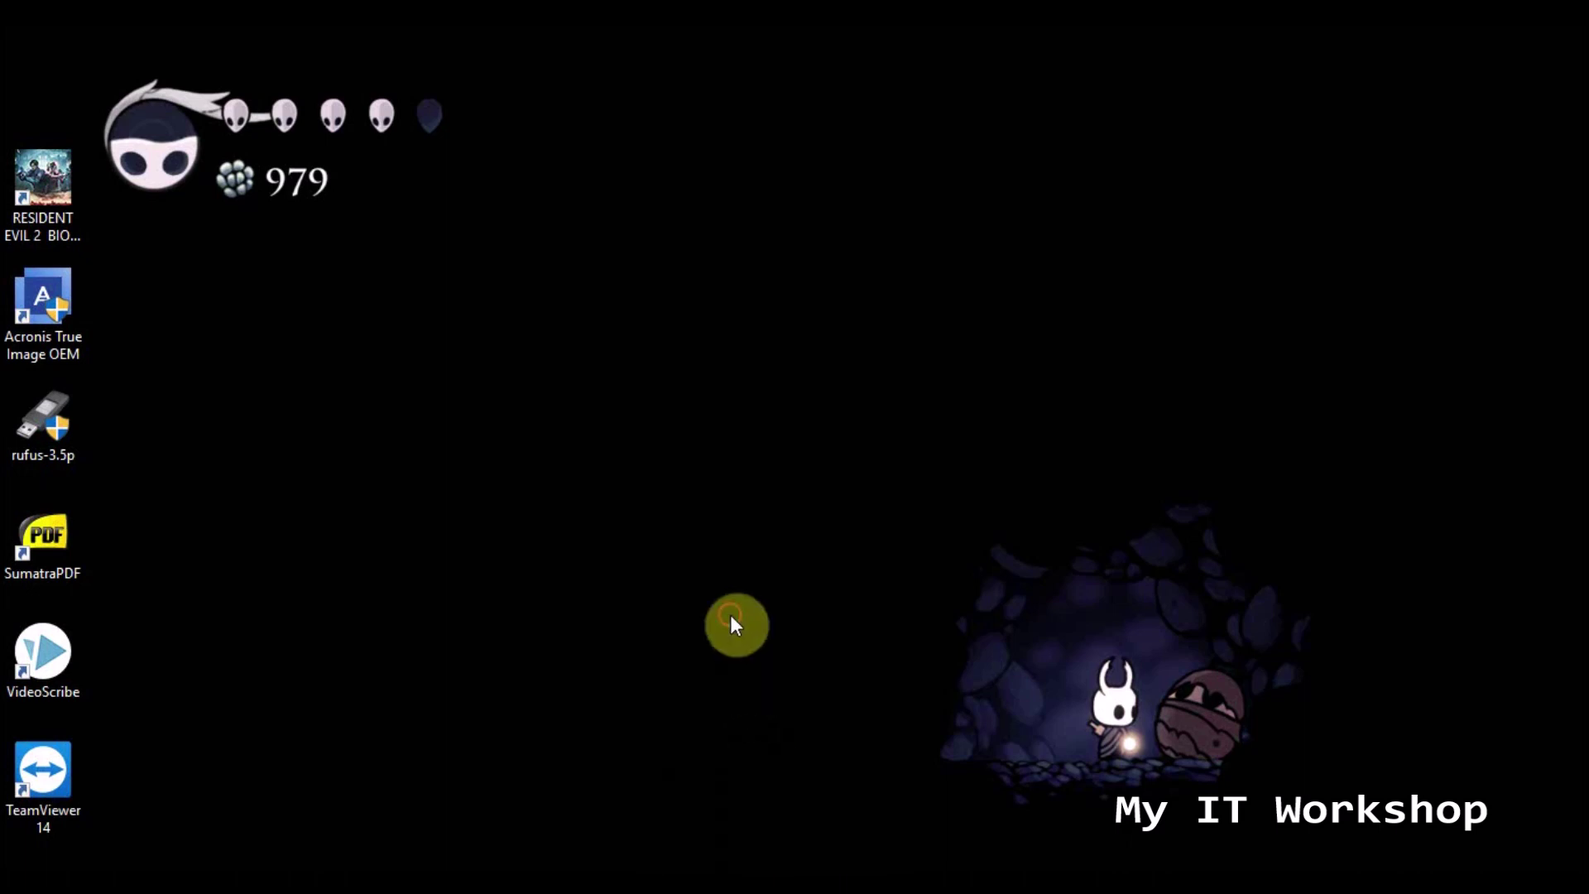